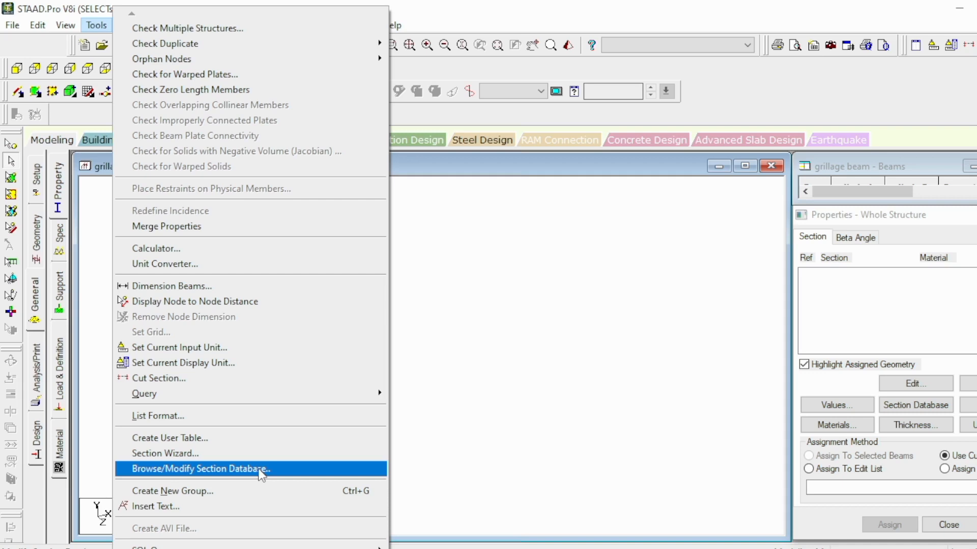
- Start creating a user table with the external table option enabled and the file name longitudinal girder
{"action": "left_click", "coordinate": [250, 438]}
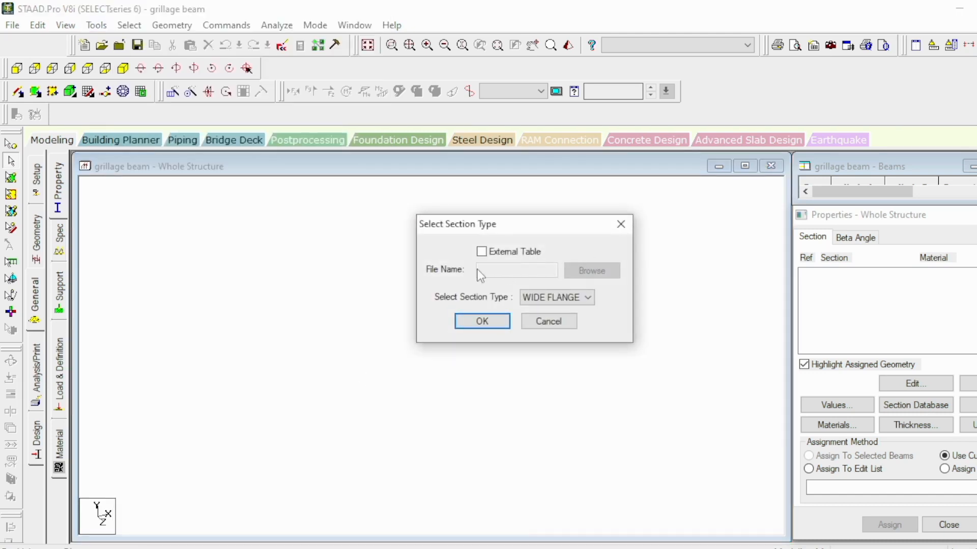
{"action": "left_click", "coordinate": [482, 253]}
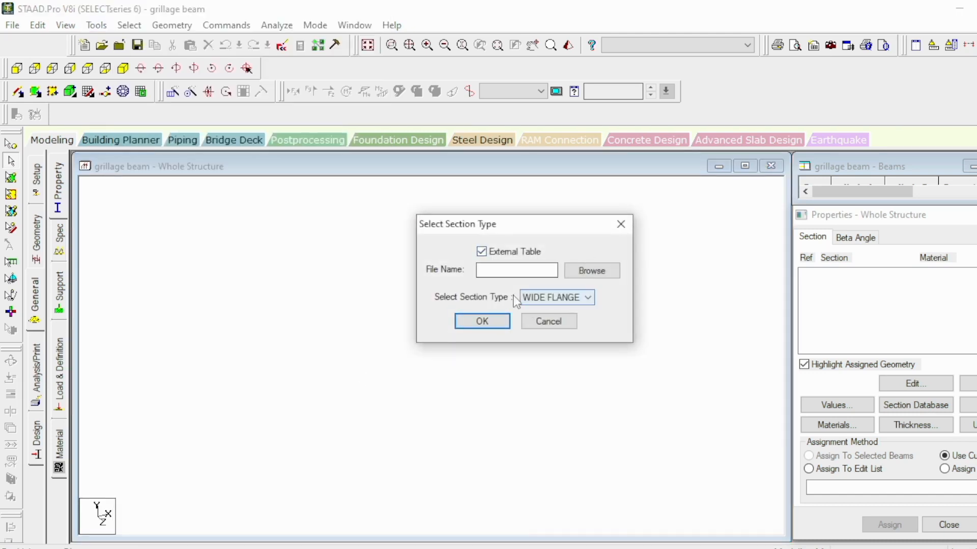
{"action": "left_click", "coordinate": [507, 272]}
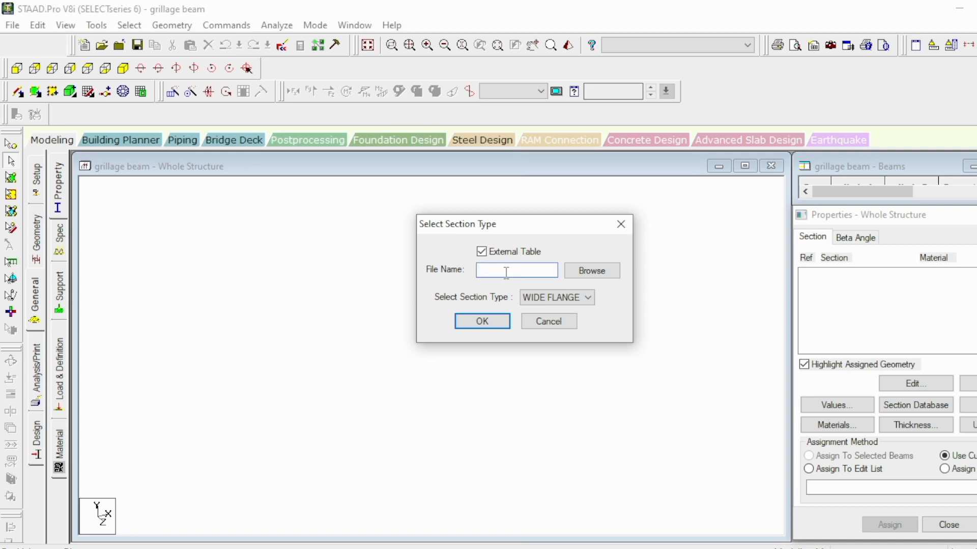
{"action": "type", "text": "long"}
{"action": "type", "text": "itu"}
{"action": "type", "text": "d"}
{"action": "type", "text": "inal g"}
{"action": "type", "text": "irf"}
{"action": "type", "text": "der"}
- Set the section type to GENERAL, turn off the external table option, and confirm the section type selection
{"action": "left_click", "coordinate": [583, 297]}
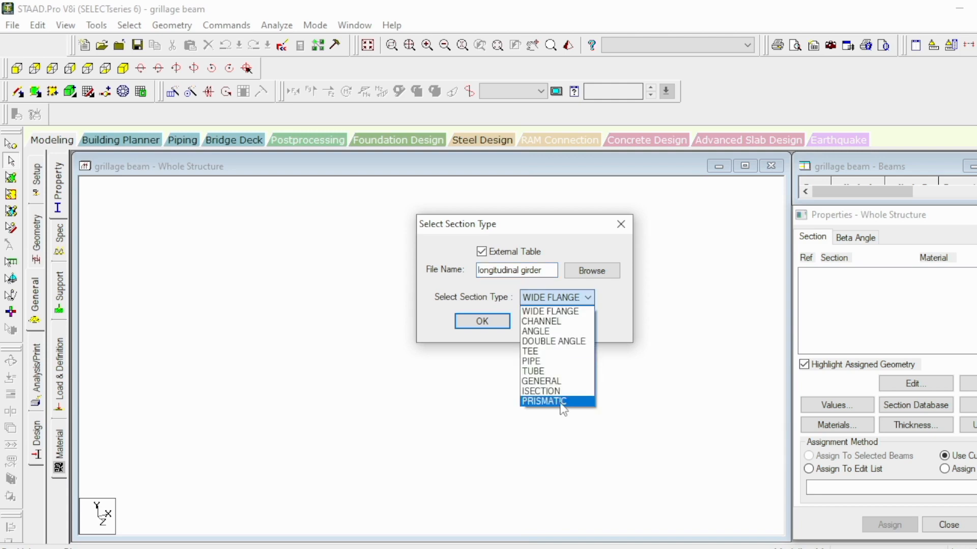
{"action": "left_click", "coordinate": [557, 382]}
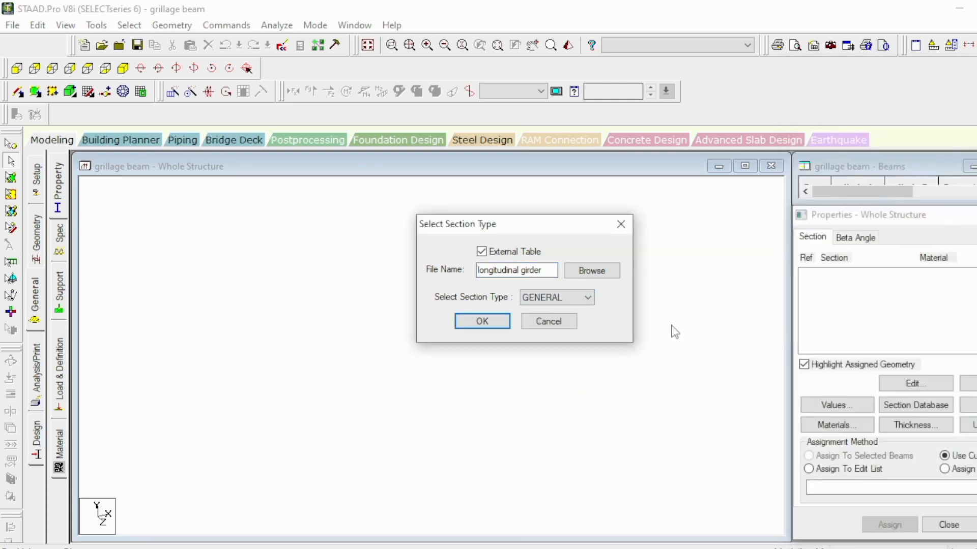
{"action": "left_click", "coordinate": [482, 252]}
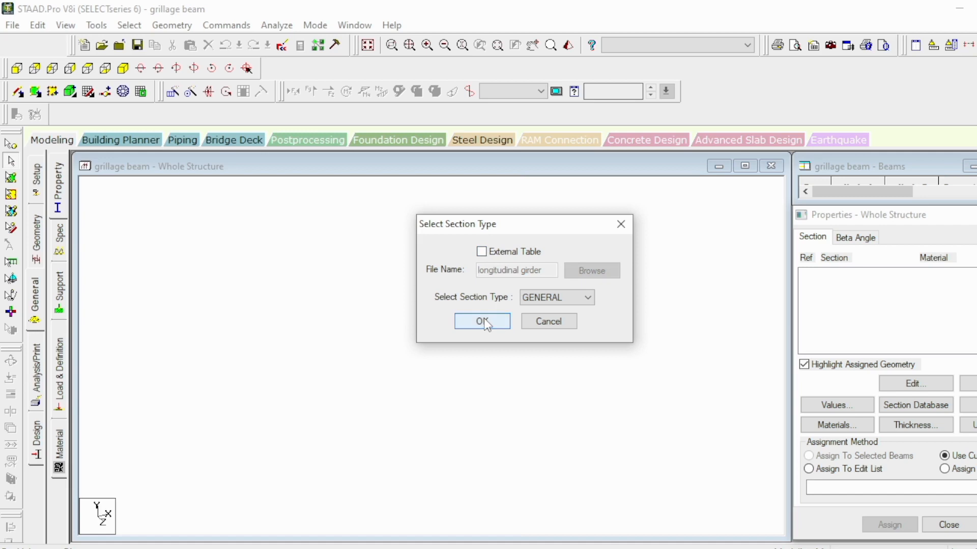
{"action": "left_click", "coordinate": [484, 321]}
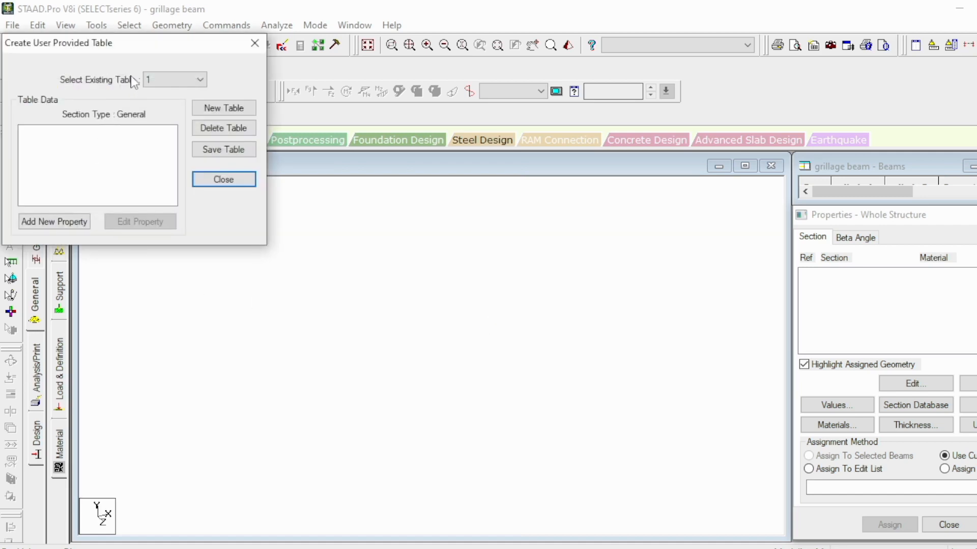
- Add a new general property to user table 1 and enable its profile polygon definition
{"action": "left_click_drag", "start_coordinate": [162, 46], "coordinate": [568, 219]}
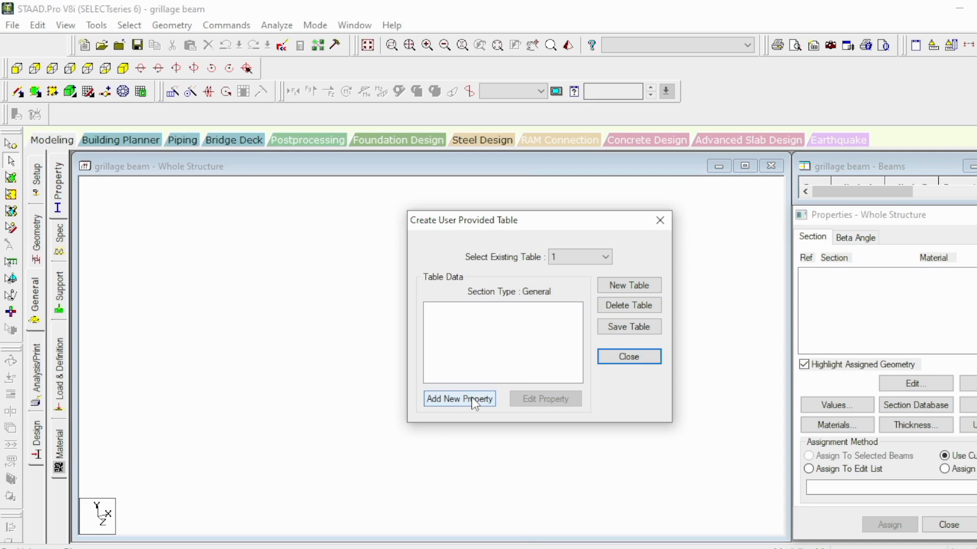
{"action": "left_click", "coordinate": [588, 259]}
{"action": "left_click", "coordinate": [587, 258]}
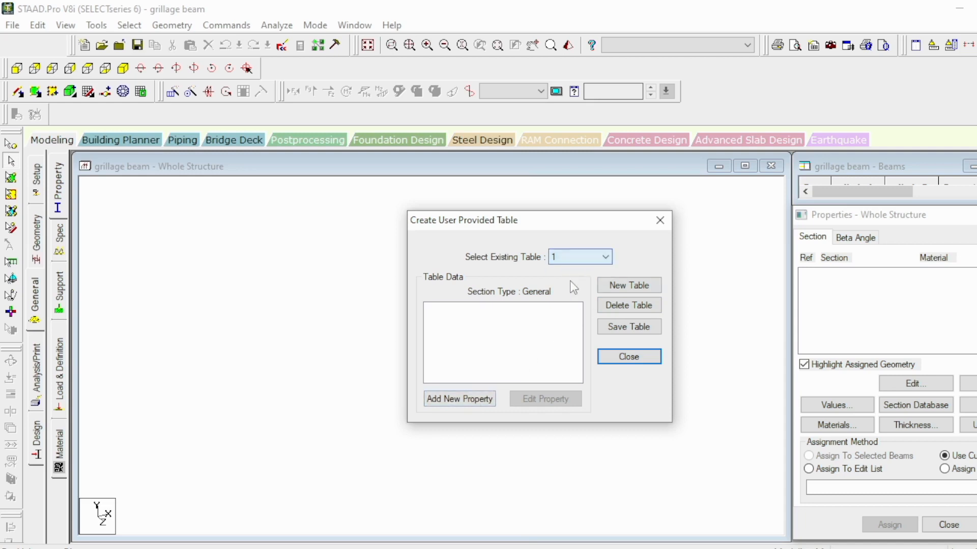
{"action": "left_click", "coordinate": [460, 402]}
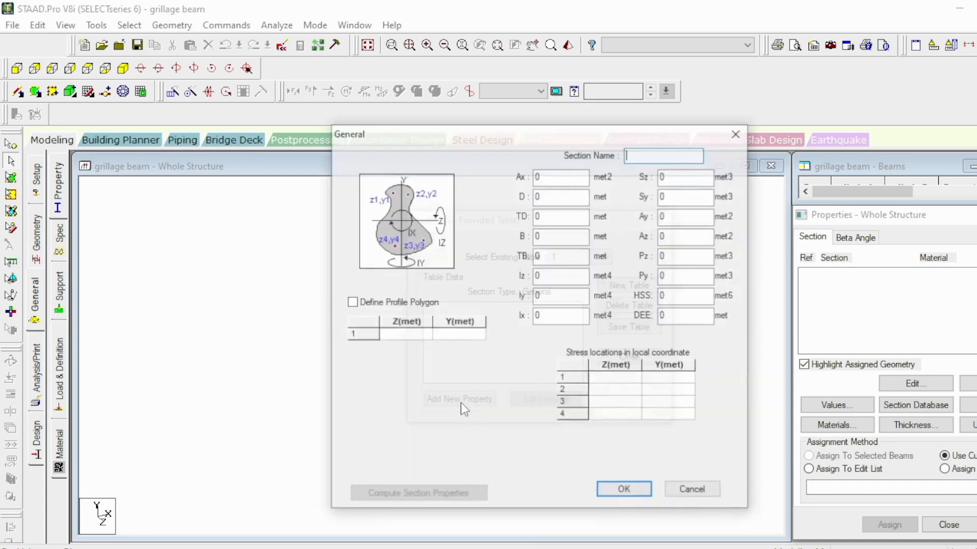
{"action": "left_click", "coordinate": [351, 302]}
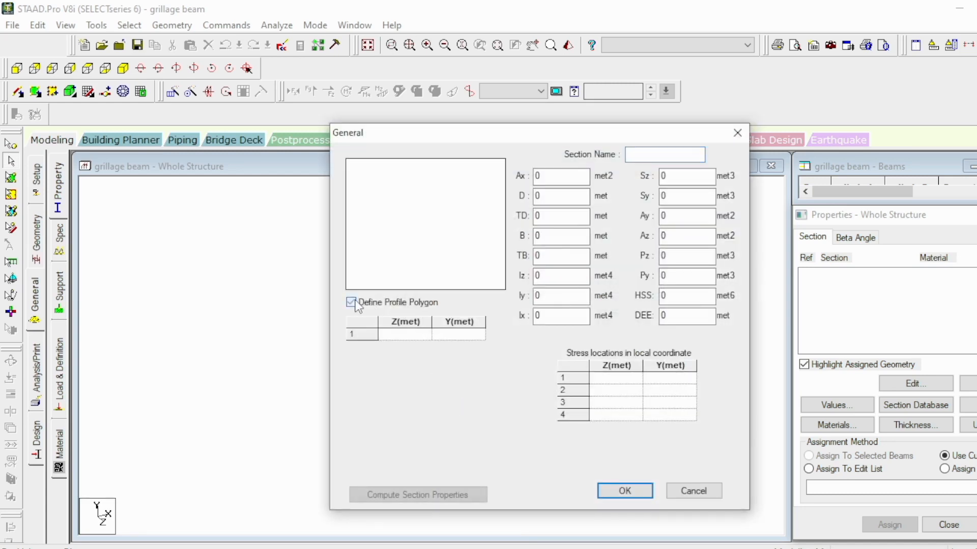
- Enter profile polygon point 1 at Z 0, Y 0 and point 2 at Z 0.355, Y 0 (metres)
{"action": "left_click", "coordinate": [394, 336]}
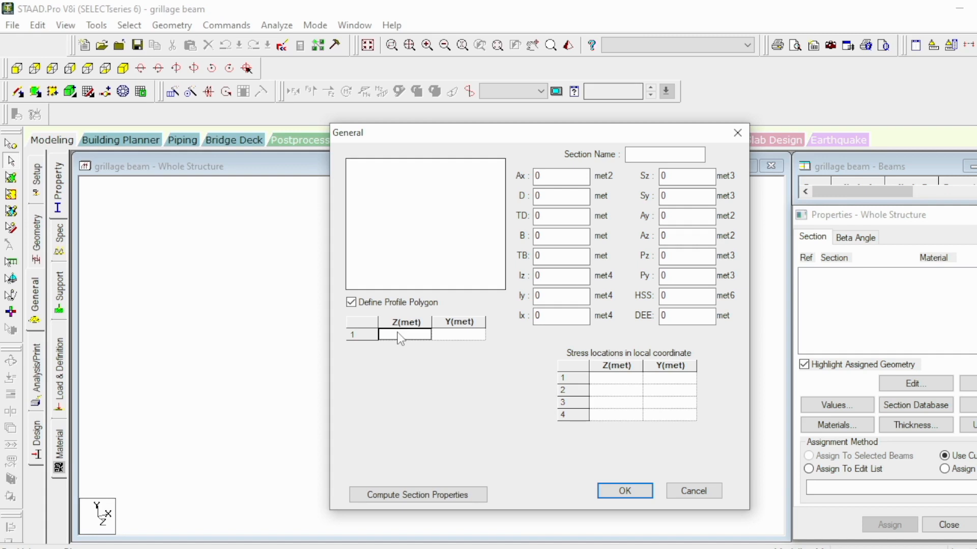
{"action": "left_click", "coordinate": [400, 336]}
{"action": "type", "text": "0"}
{"action": "left_click", "coordinate": [471, 336]}
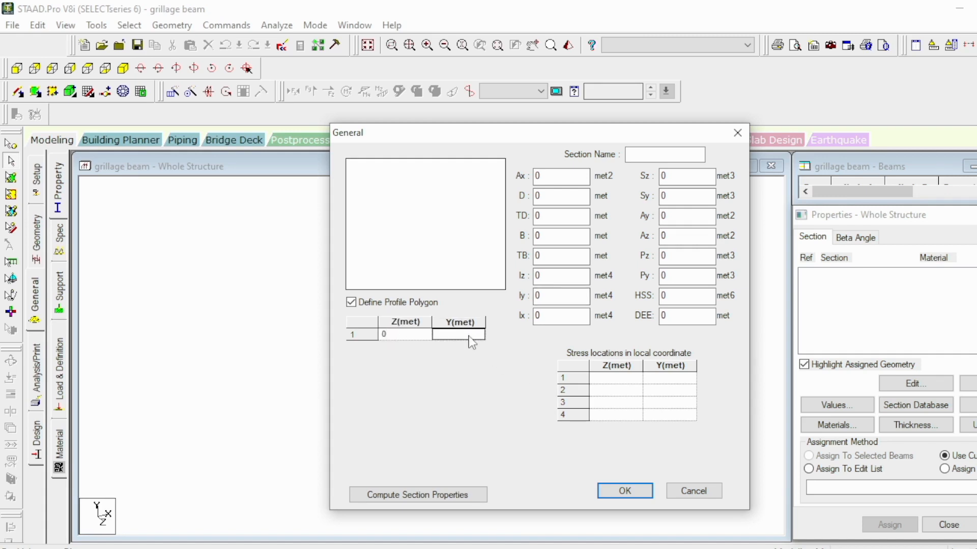
{"action": "type", "text": "0"}
{"action": "key", "text": "Tab"}
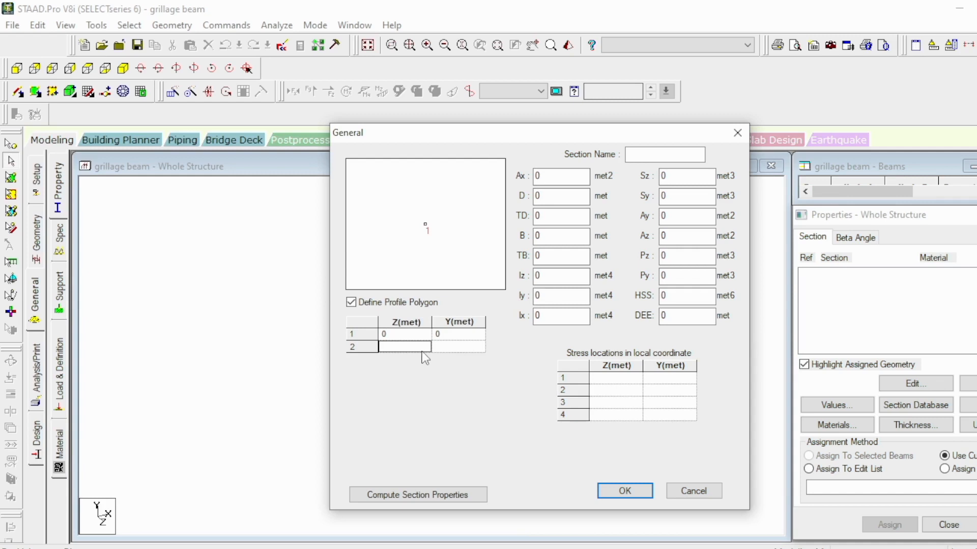
{"action": "type", "text": "0.355"}
{"action": "left_click", "coordinate": [452, 351]}
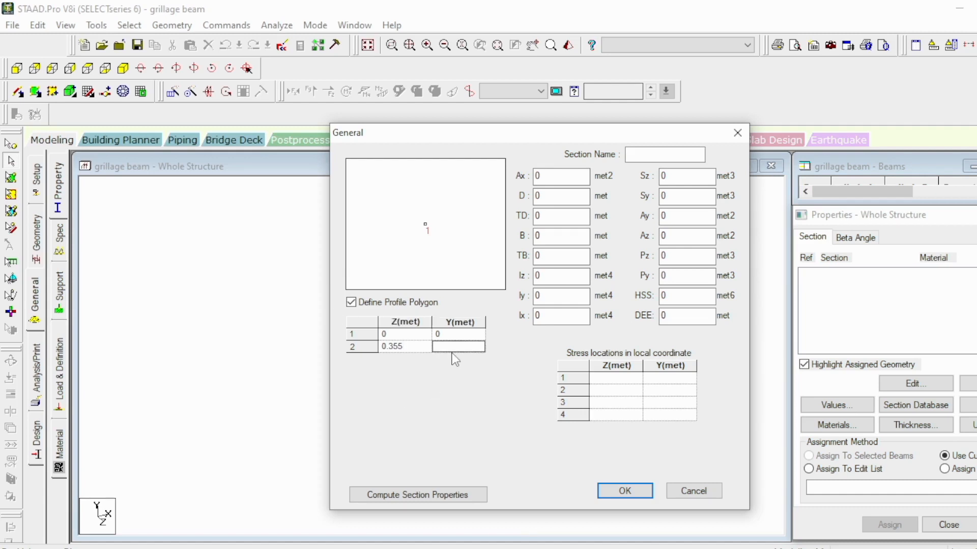
{"action": "type", "text": "0"}
{"action": "key", "text": "Tab"}
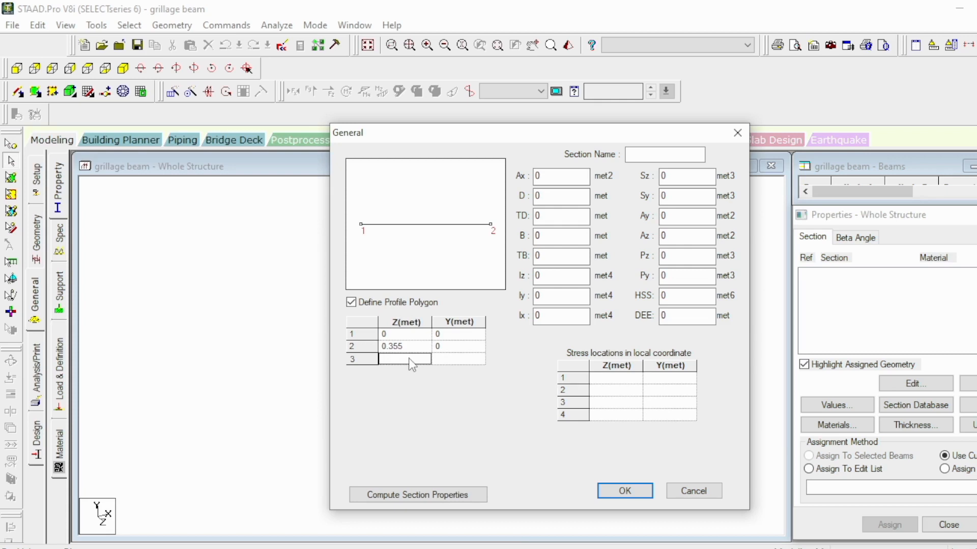
- Enter profile polygon point 3 at Z 0.355, Y 0.231 and point 4 at Z 0.125, Y 0.363
{"action": "type", "text": "0.355"}
{"action": "left_click", "coordinate": [456, 361]}
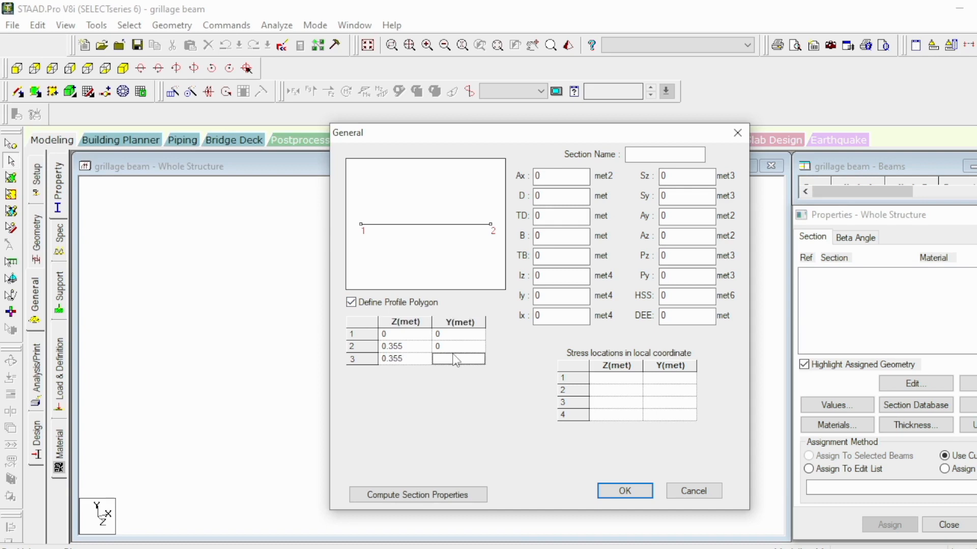
{"action": "type", "text": "0.2"}
{"action": "type", "text": "34"}
{"action": "key", "text": "Tab"}
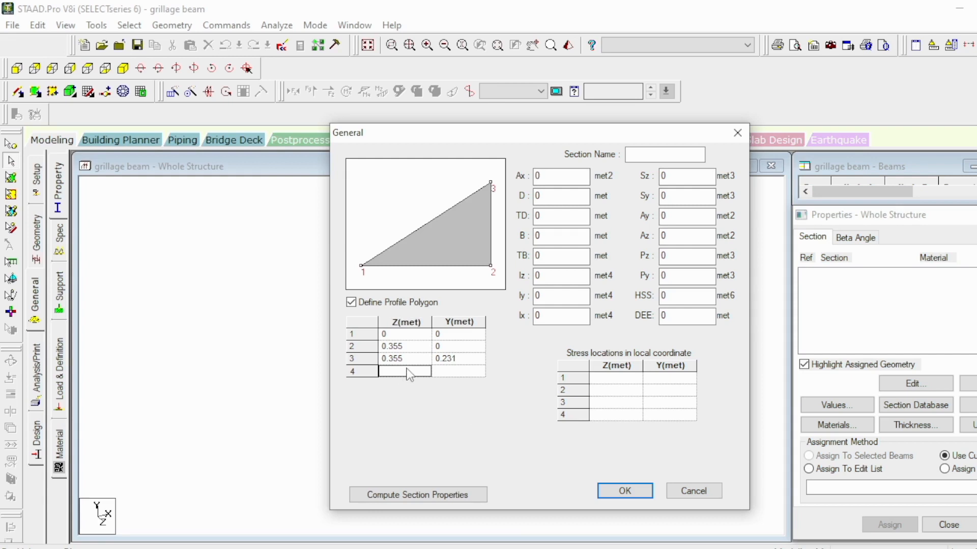
{"action": "type", "text": "0.125"}
{"action": "left_click", "coordinate": [449, 374]}
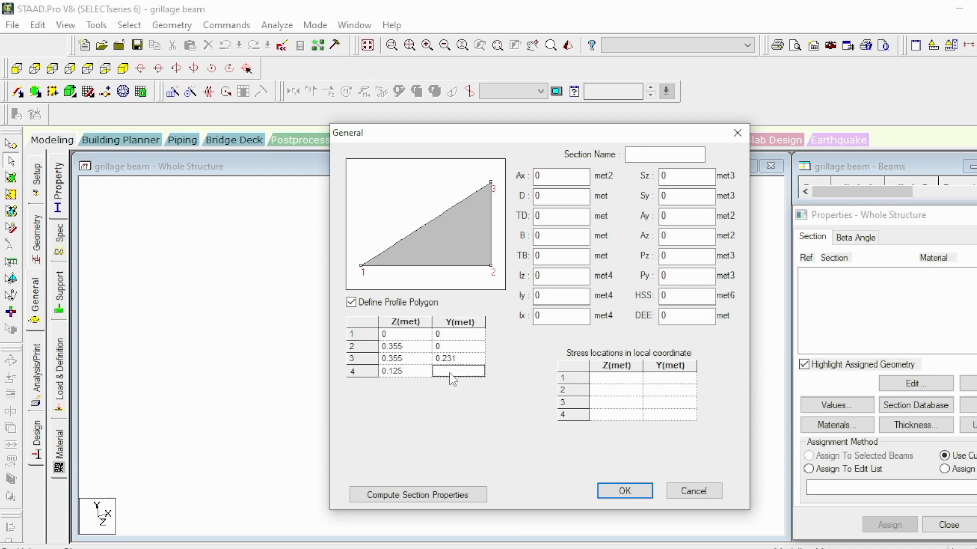
{"action": "type", "text": "0.363"}
{"action": "key", "text": "Tab"}
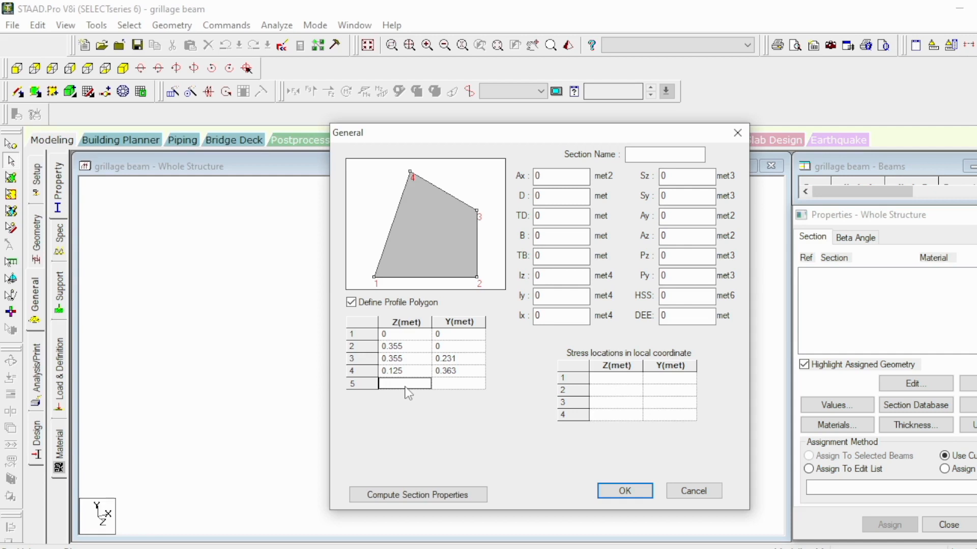
- Enter profile polygon point 5 at Z 0.125, Y 0.993
{"action": "left_click", "coordinate": [406, 385]}
{"action": "type", "text": "0.125"}
{"action": "left_click", "coordinate": [449, 386]}
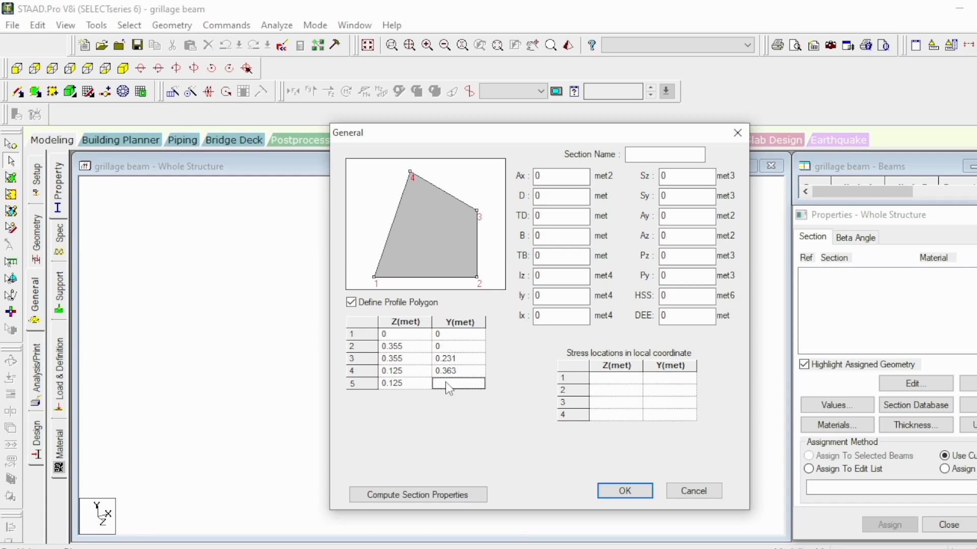
{"action": "type", "text": "0.993"}
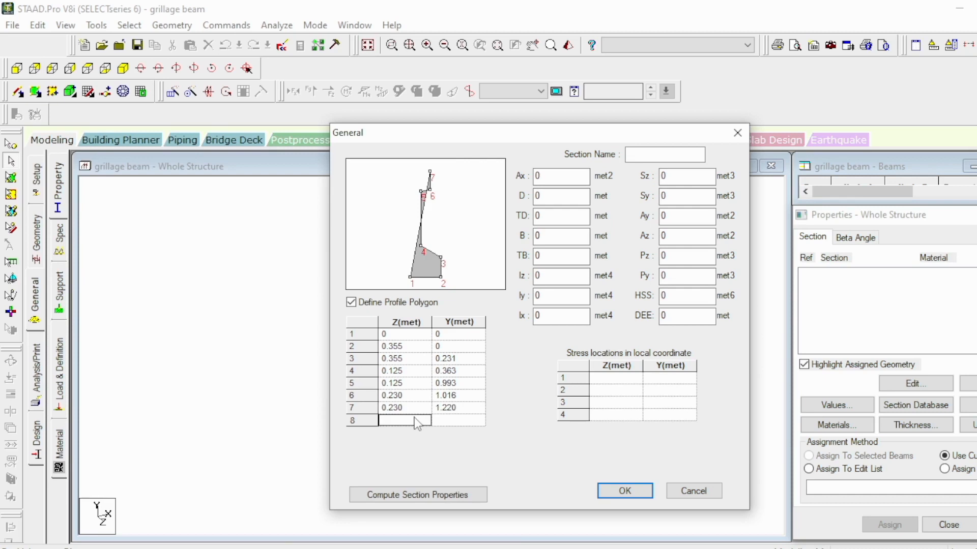
- Enter profile polygon point 8 at Z -0.230, Y 1.220
{"action": "left_click", "coordinate": [416, 423]}
{"action": "type", "text": "-0.230"}
{"action": "left_click", "coordinate": [457, 422]}
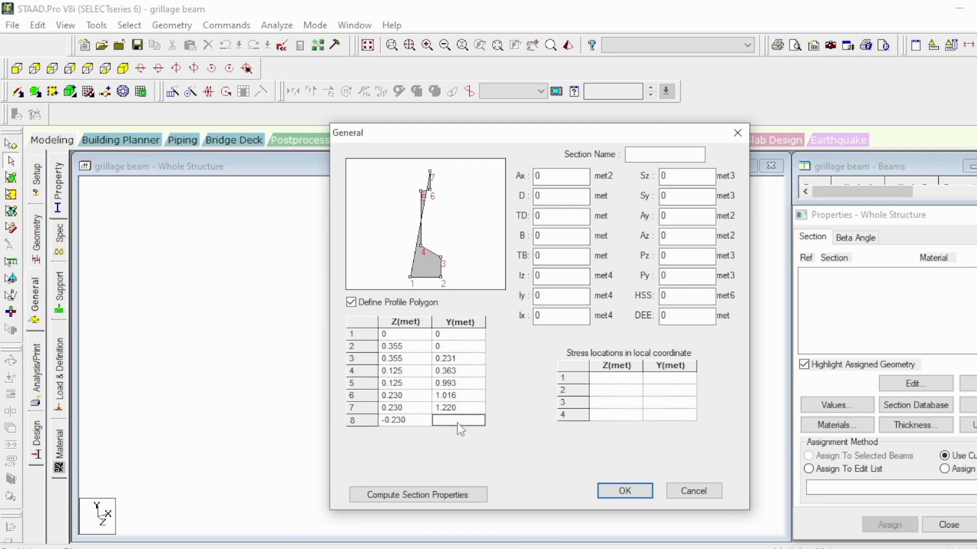
{"action": "type", "text": "1.220"}
{"action": "key", "text": "Tab"}
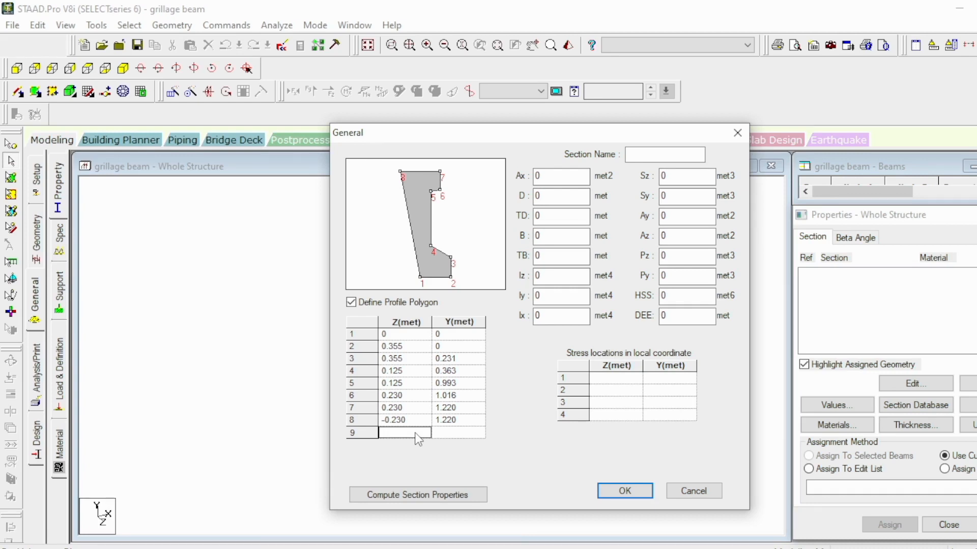
- Enter profile polygon point 9 at Z -0.230, Y 1.016
{"action": "left_click", "coordinate": [416, 432]}
{"action": "type", "text": "0"}
{"action": "key", "text": "BackSpace"}
{"action": "type", "text": "-0.23-0"}
{"action": "key", "text": "BackSpace"}
{"action": "key", "text": "BackSpace"}
{"action": "type", "text": "0"}
{"action": "left_click", "coordinate": [455, 433]}
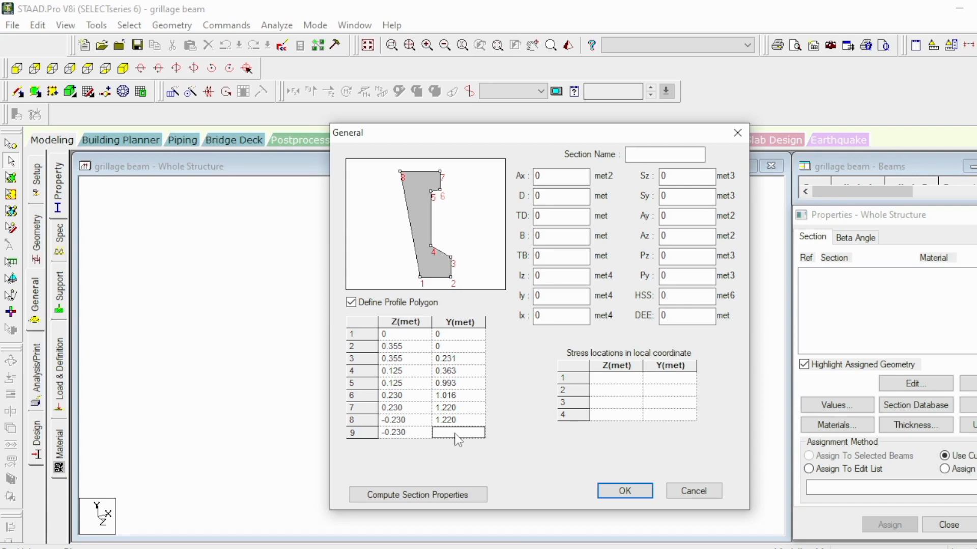
{"action": "type", "text": "1.016"}
{"action": "key", "text": "Tab"}
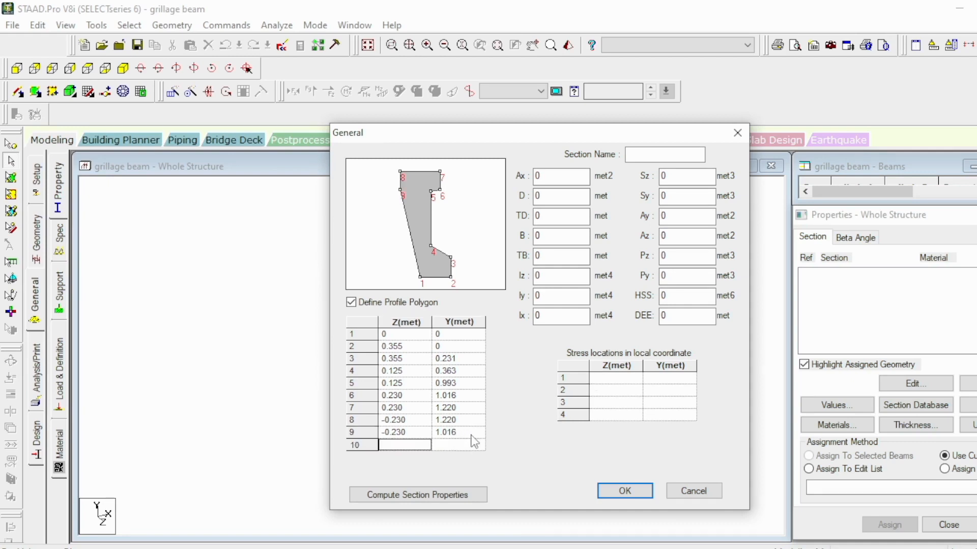
- Enter profile polygon point 10 at Z -0.125, Y 0.993 and point 11 at Z -0.125, Y 0.363
{"action": "type", "text": "-0.125"}
{"action": "left_click", "coordinate": [464, 446]}
{"action": "type", "text": "0"}
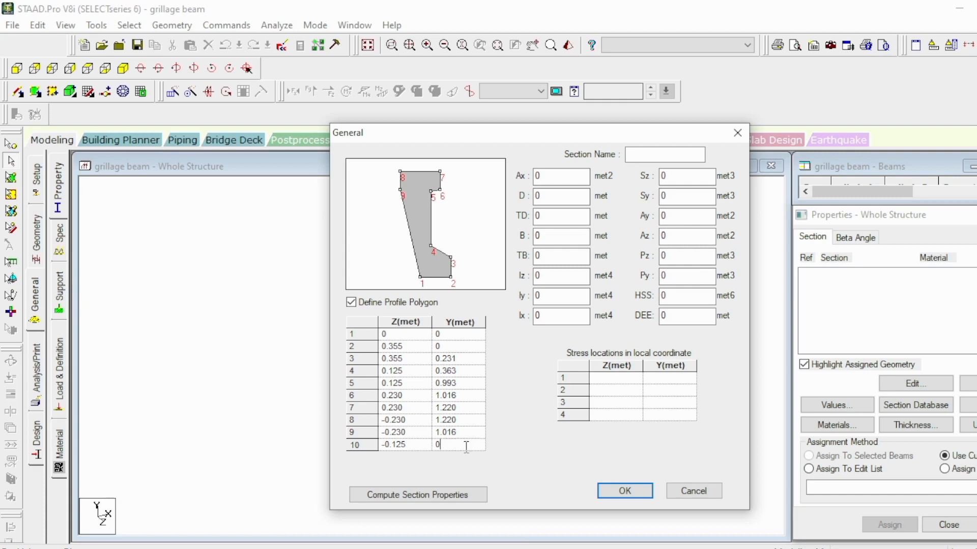
{"action": "type", "text": ".993"}
{"action": "key", "text": "Tab"}
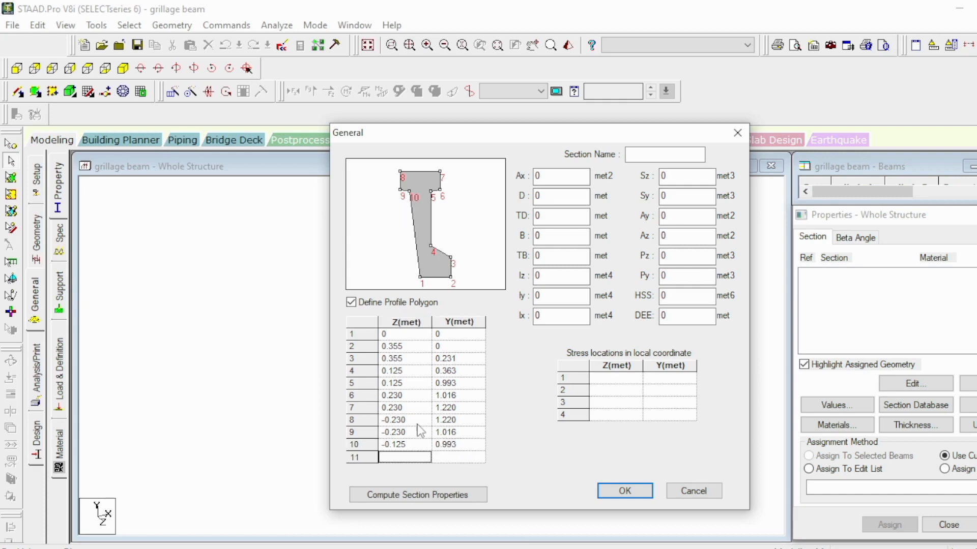
{"action": "left_click", "coordinate": [418, 450]}
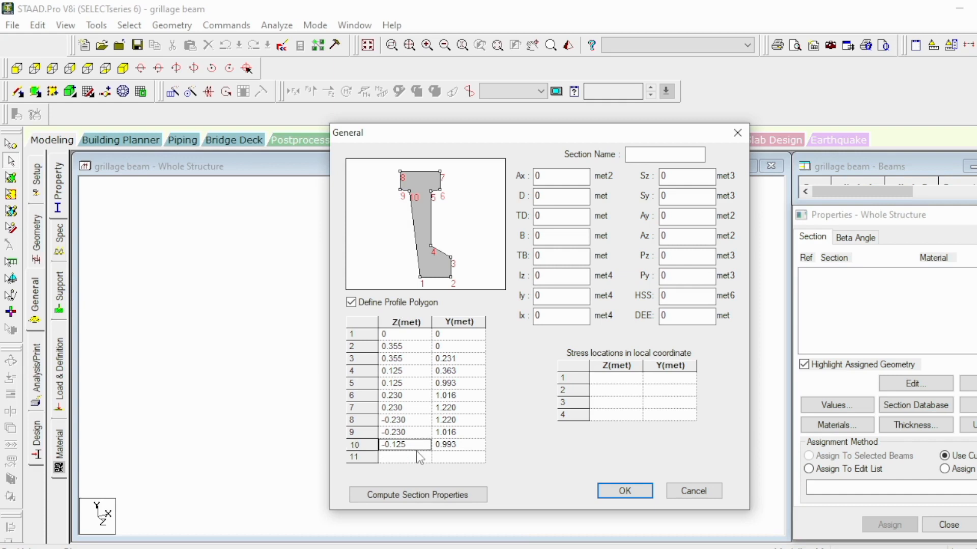
{"action": "left_click", "coordinate": [417, 450]}
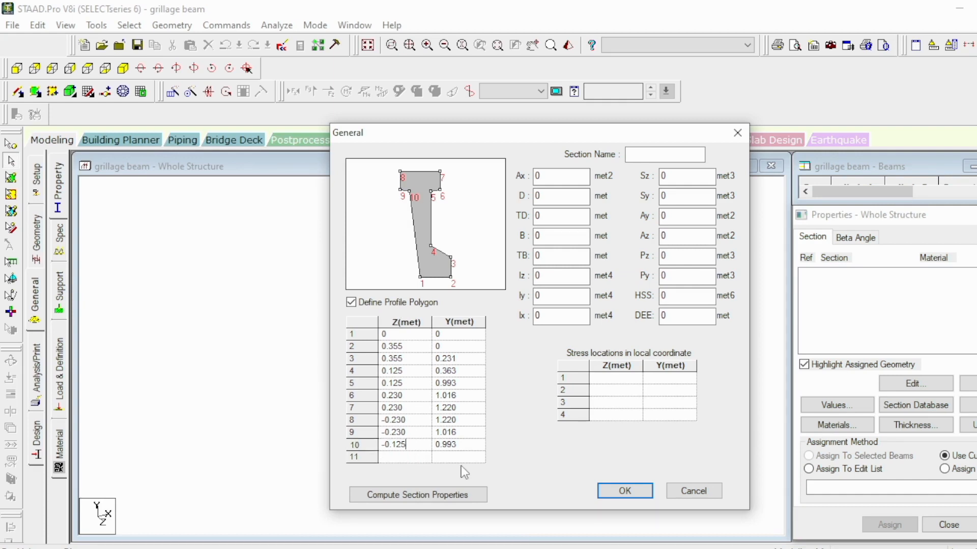
{"action": "left_click", "coordinate": [409, 460]}
{"action": "type", "text": "-0.125"}
{"action": "left_click", "coordinate": [442, 460]}
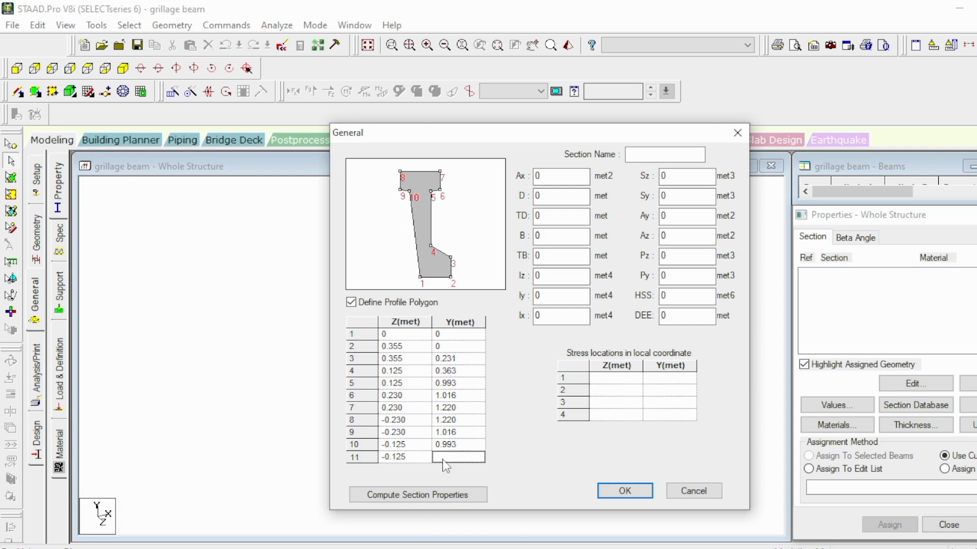
{"action": "type", "text": "0.363"}
{"action": "key", "text": "Tab"}
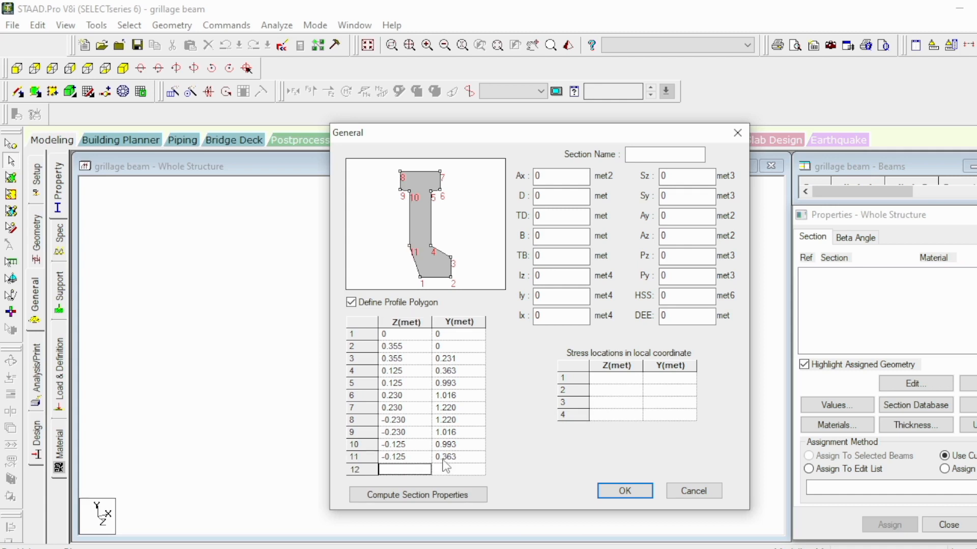
- Enter profile polygon point 12 at Z -0.355, Y 0.231
{"action": "left_click", "coordinate": [396, 469]}
{"action": "type", "text": "-0.355"}
{"action": "left_click", "coordinate": [439, 472]}
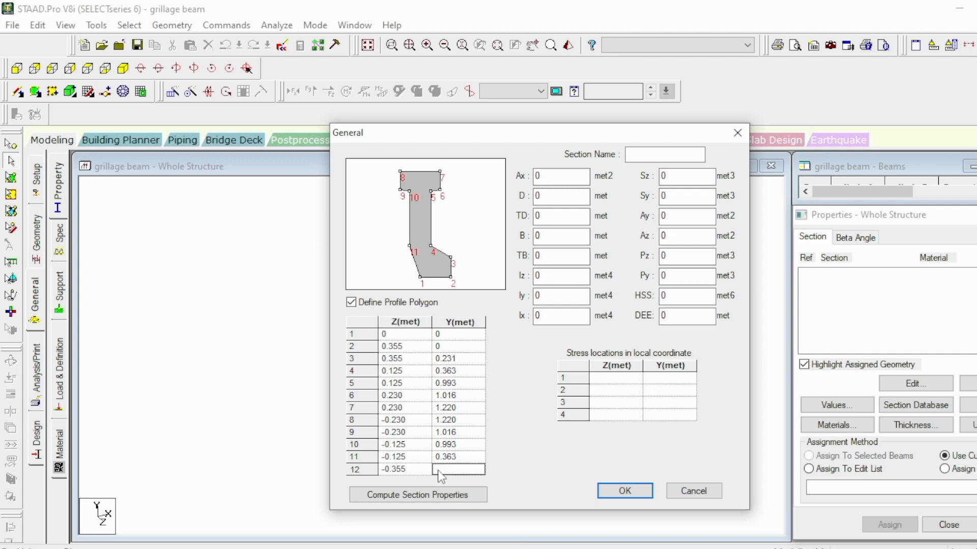
{"action": "left_click", "coordinate": [439, 473]}
{"action": "type", "text": "0.231"}
{"action": "key", "text": "Tab"}
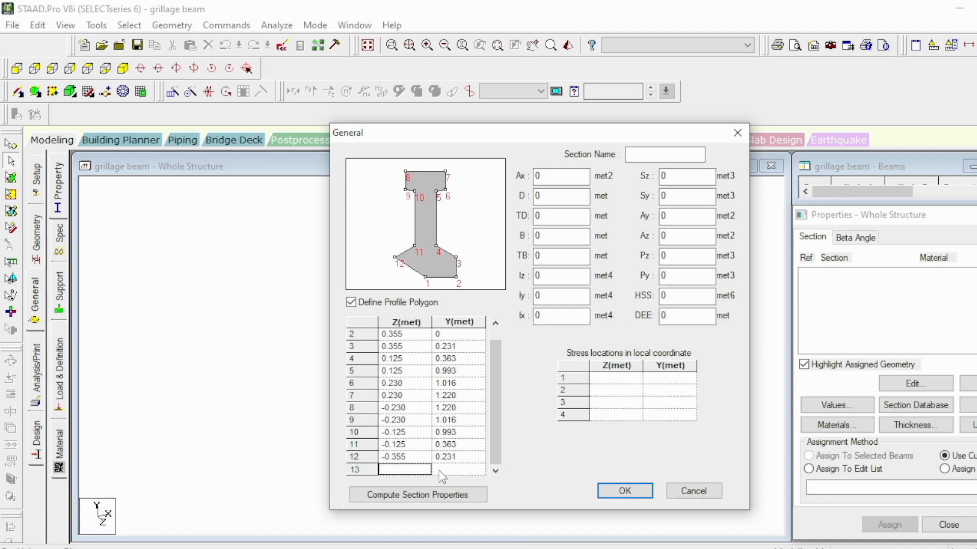
- Enter profile polygon point 13 at Z -0.355, Y 0 and closing point 14 at Z 0, Y 0
{"action": "type", "text": "-0.355"}
{"action": "key", "text": "Tab"}
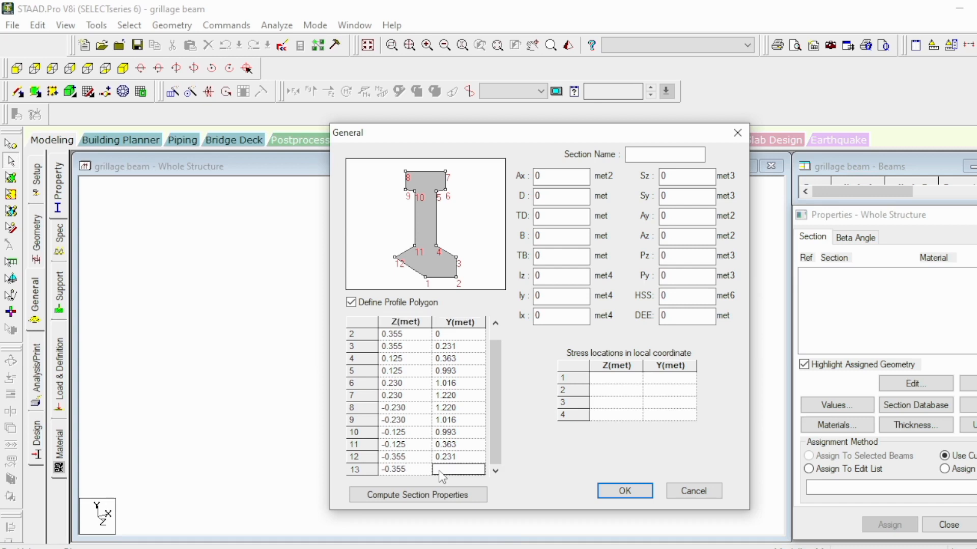
{"action": "type", "text": "0"}
{"action": "key", "text": "Tab"}
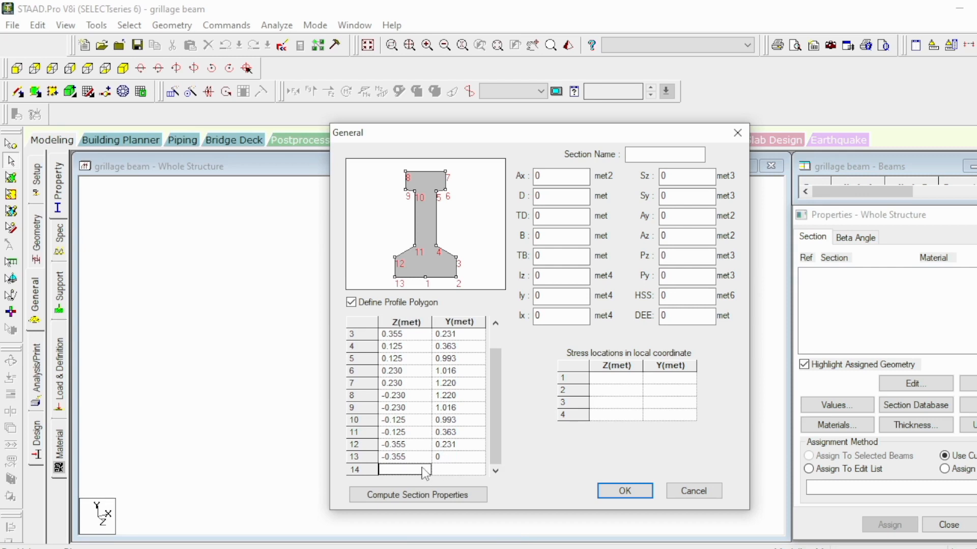
{"action": "type", "text": "0"}
{"action": "left_click", "coordinate": [469, 474]}
{"action": "type", "text": "0"}
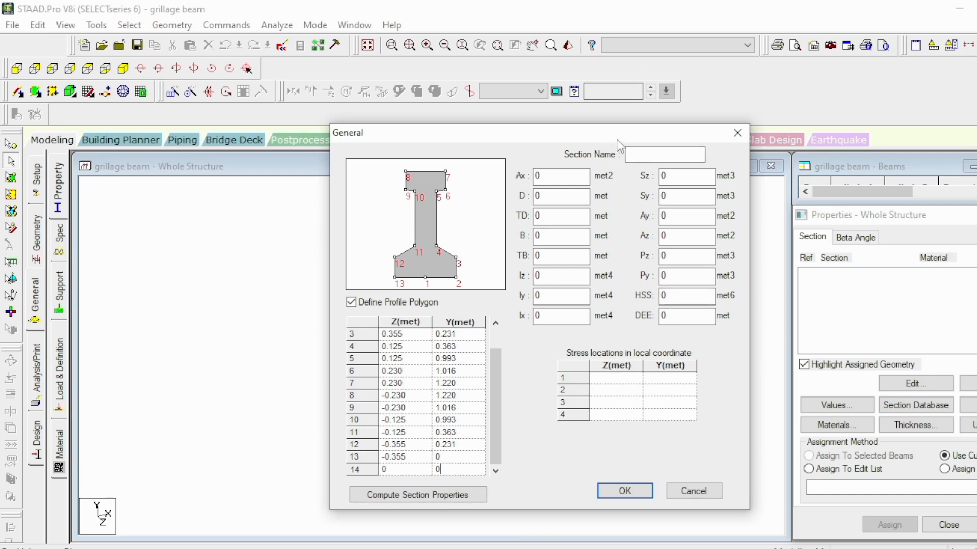
- Name the section section1, compute its properties from the profile polygon and accept the section
{"action": "left_click", "coordinate": [641, 156]}
{"action": "type", "text": "section1"}
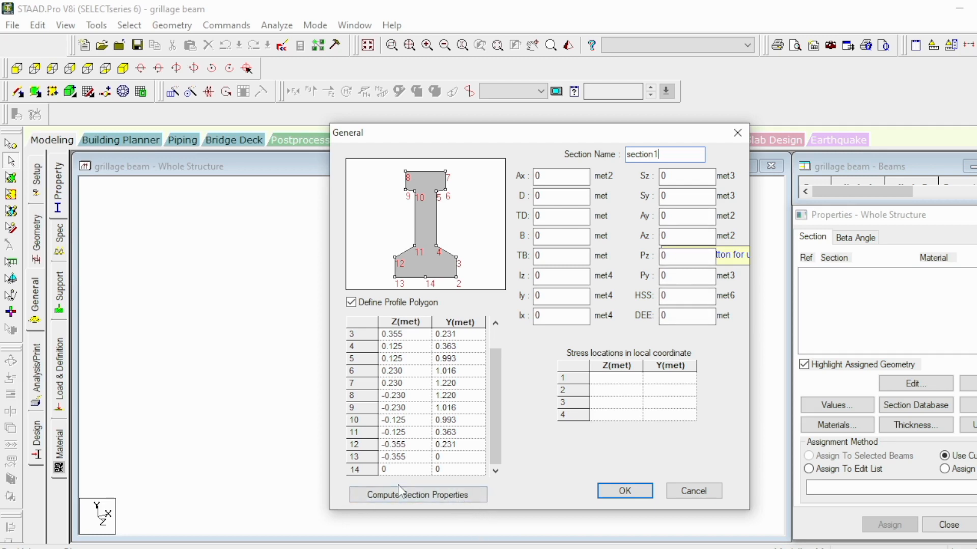
{"action": "left_click", "coordinate": [410, 494]}
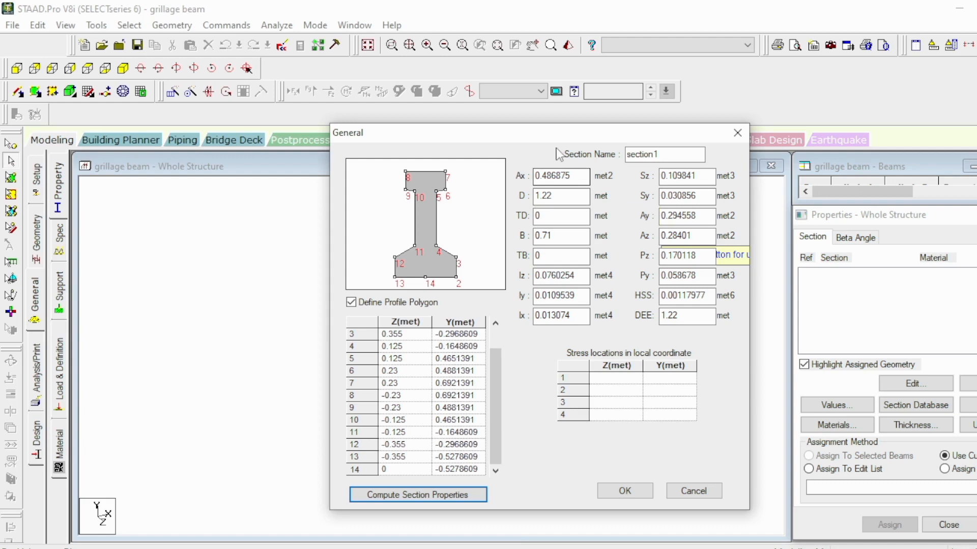
{"action": "left_click", "coordinate": [562, 197]}
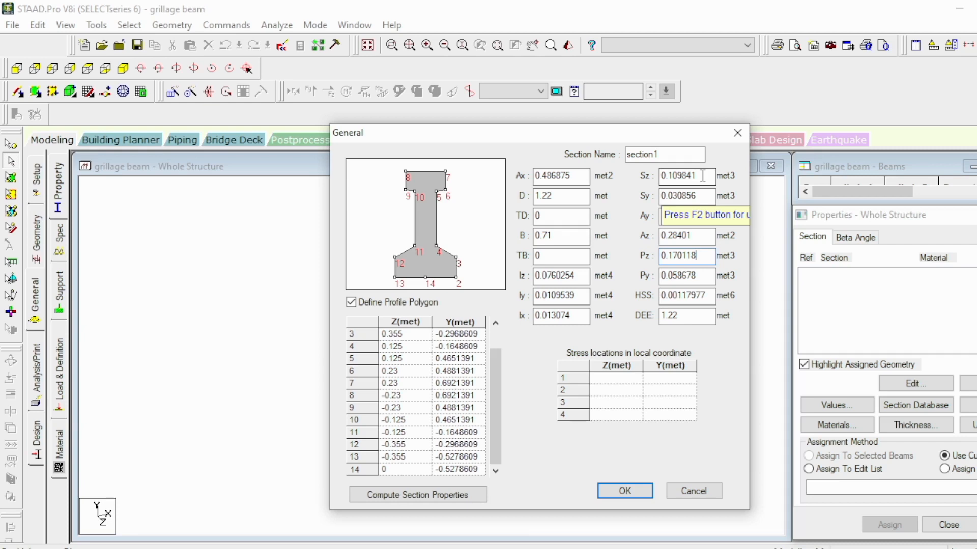
{"action": "key", "text": "Return"}
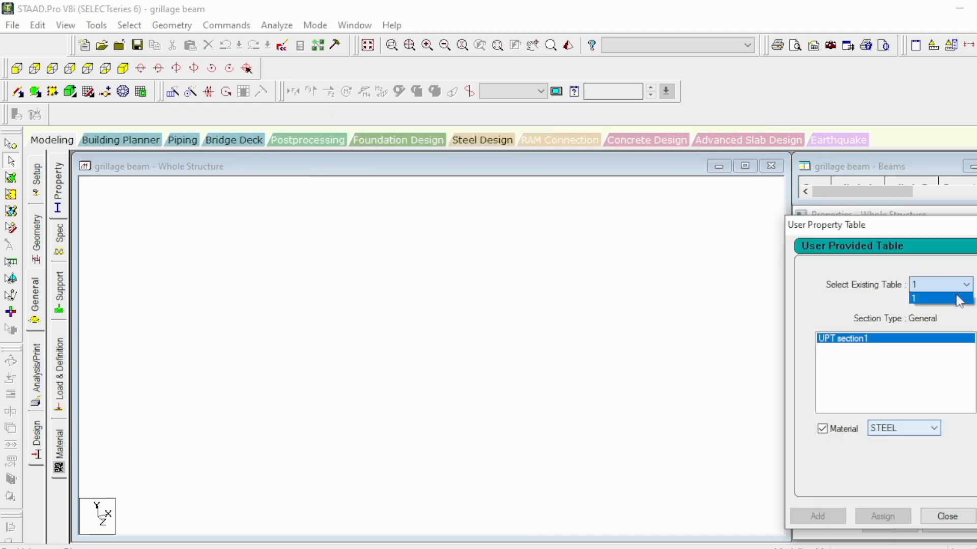
- Add UPT section1 from user table 1 to the model's properties with CONCRETE as its material
{"action": "left_click", "coordinate": [959, 520]}
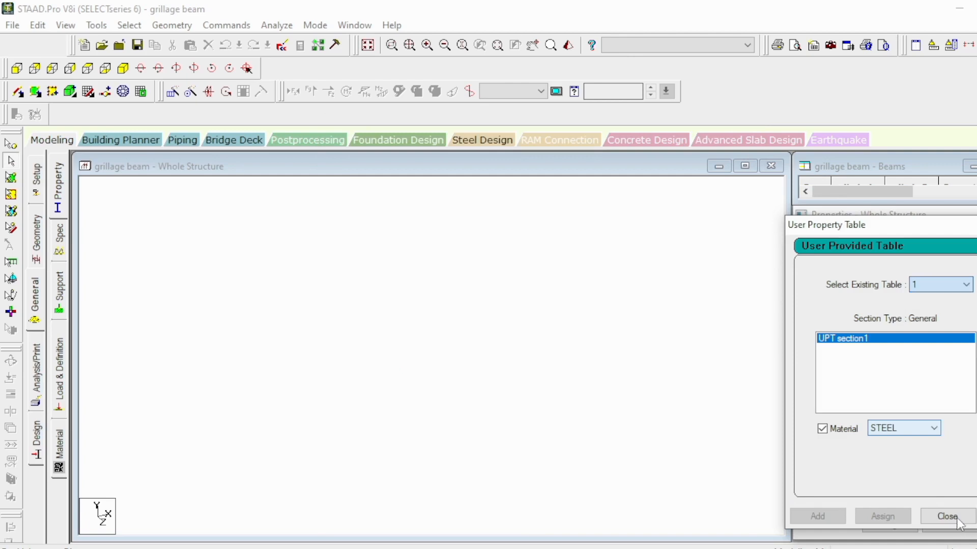
{"action": "left_click", "coordinate": [938, 430]}
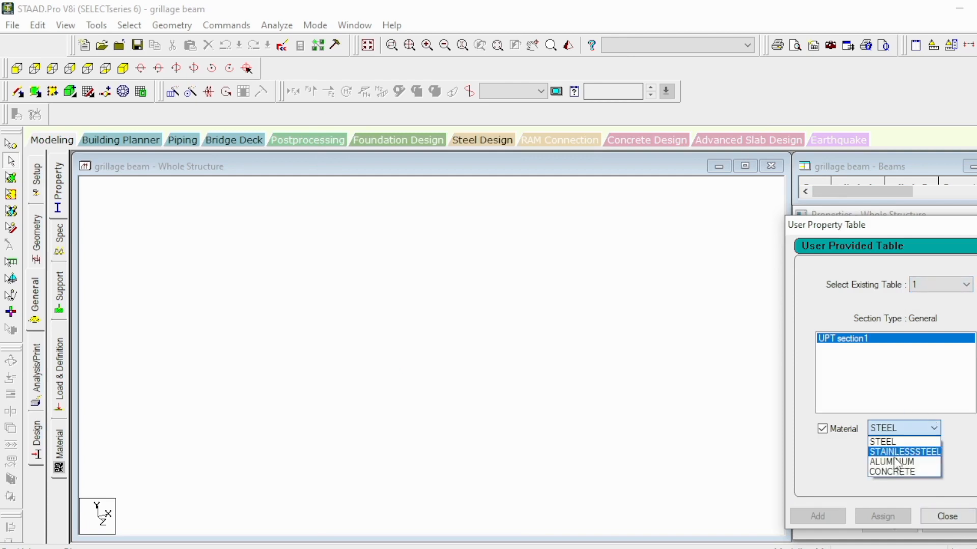
{"action": "left_click", "coordinate": [897, 473]}
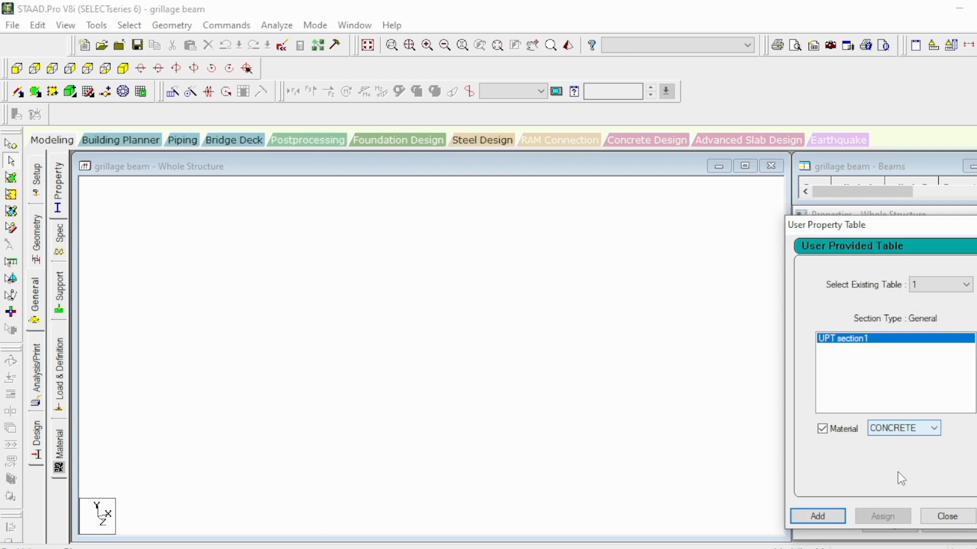
{"action": "left_click", "coordinate": [814, 517]}
{"action": "left_click", "coordinate": [946, 517]}
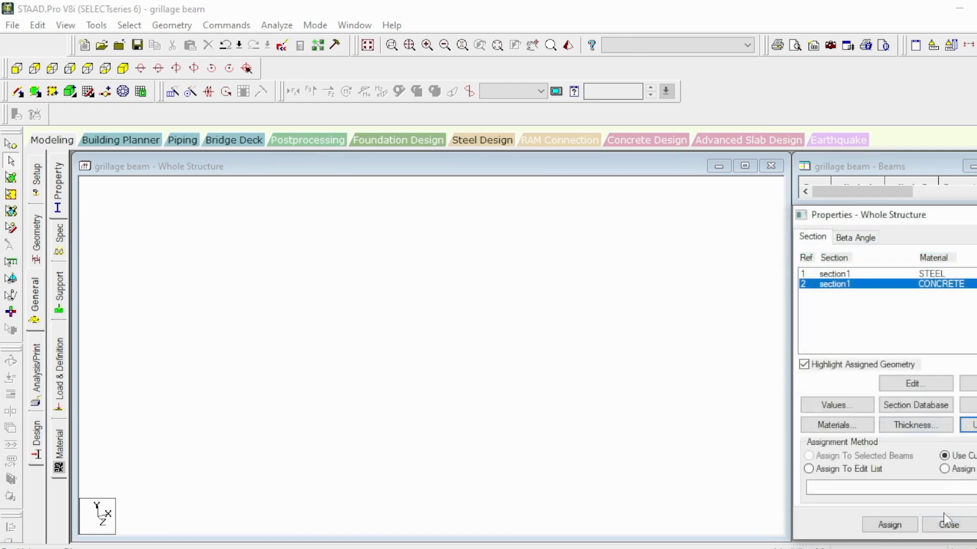
- Delete the section1 property that uses STEEL from the structure's section list
{"action": "left_click", "coordinate": [871, 273]}
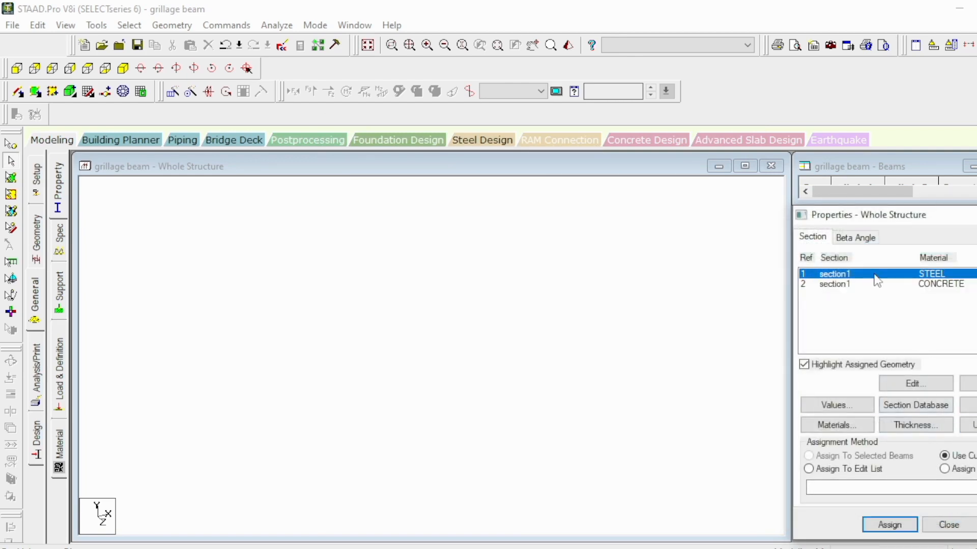
{"action": "left_click", "coordinate": [968, 384]}
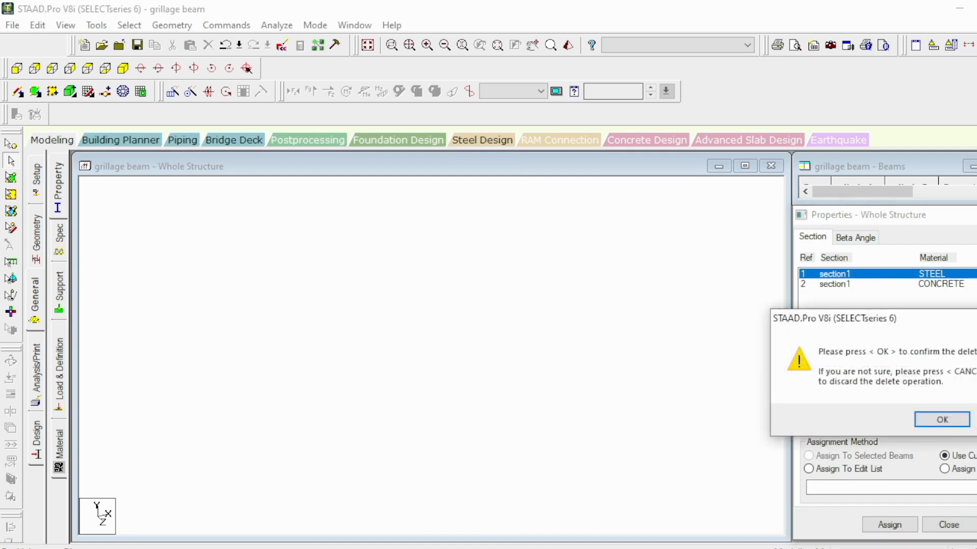
{"action": "left_click", "coordinate": [950, 423]}
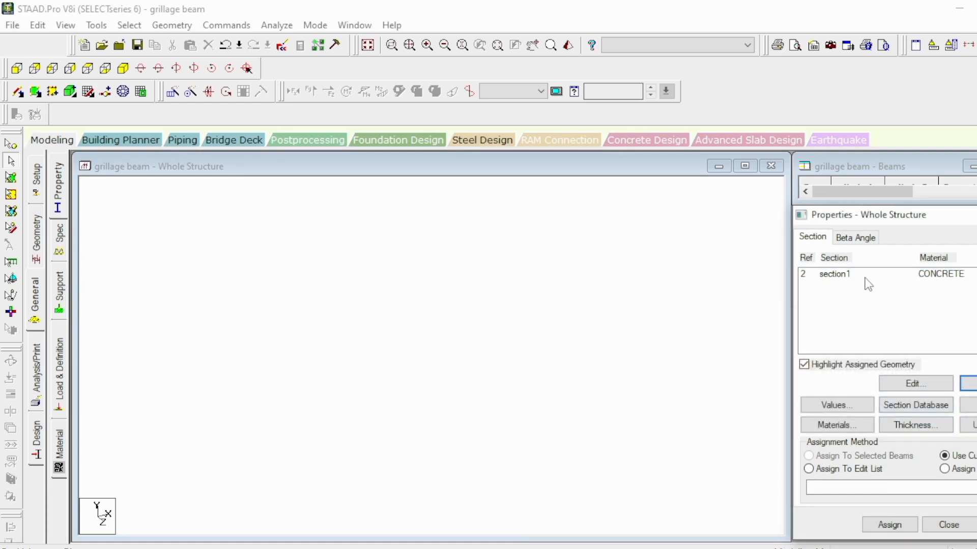
{"action": "left_click", "coordinate": [846, 274]}
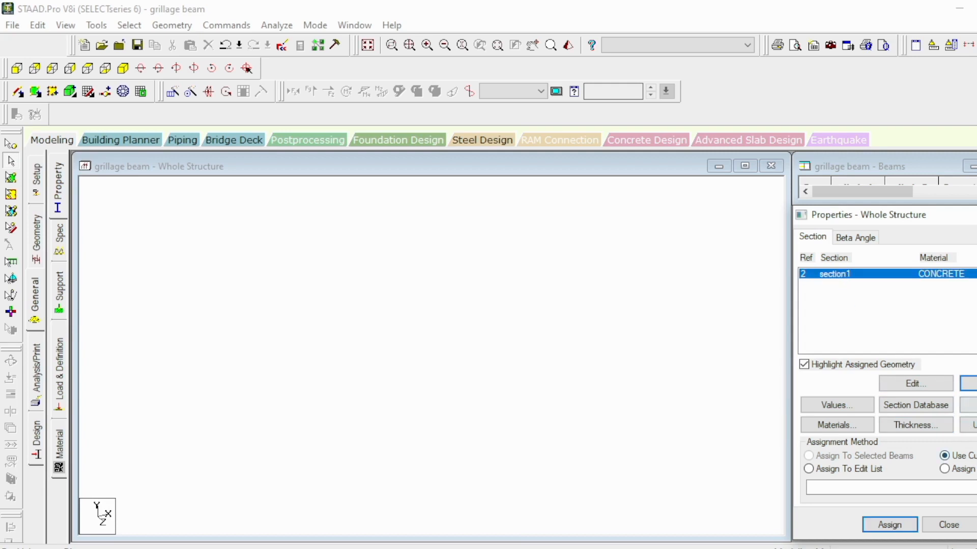
{"action": "left_click", "coordinate": [969, 424]}
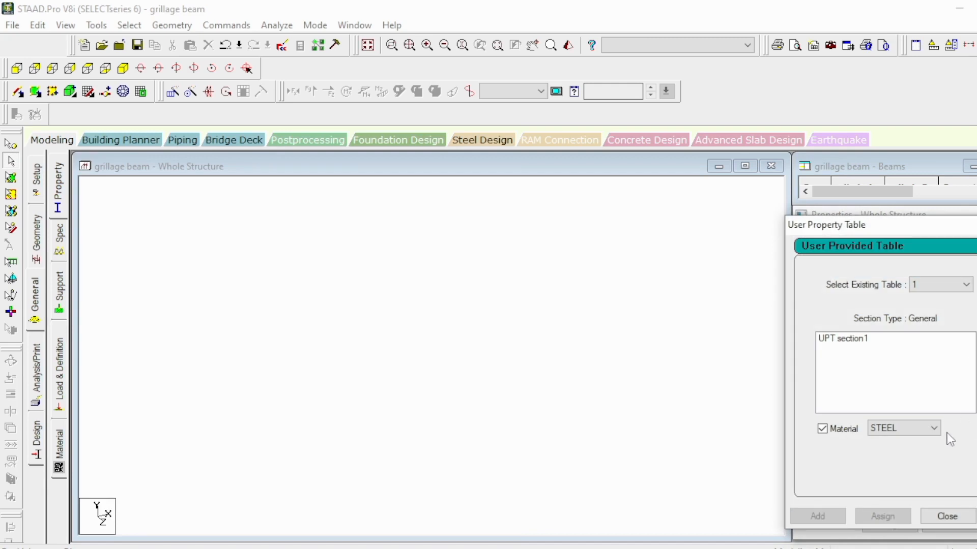
{"action": "left_click", "coordinate": [948, 517]}
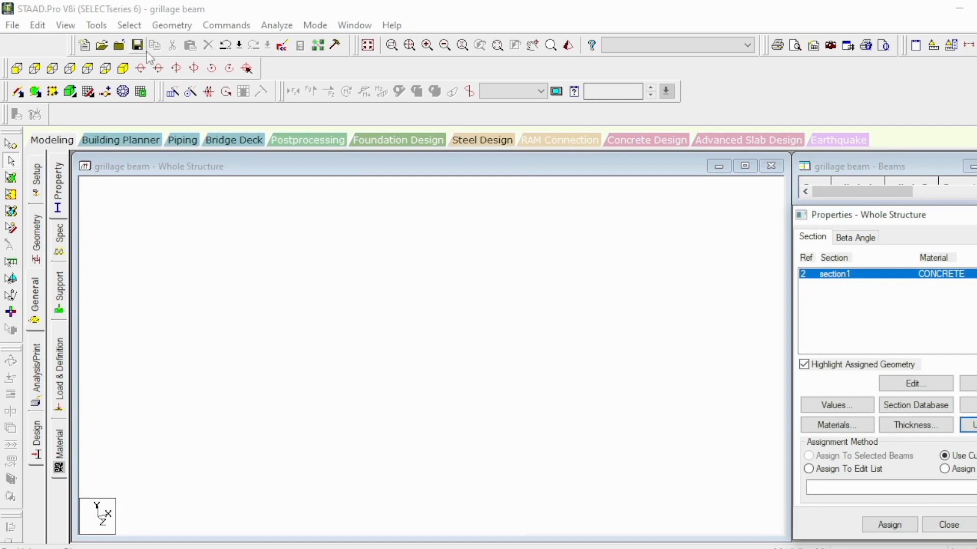
- Start a new general property in user-provided table 1 and enable its profile polygon definition
{"action": "left_click", "coordinate": [96, 26]}
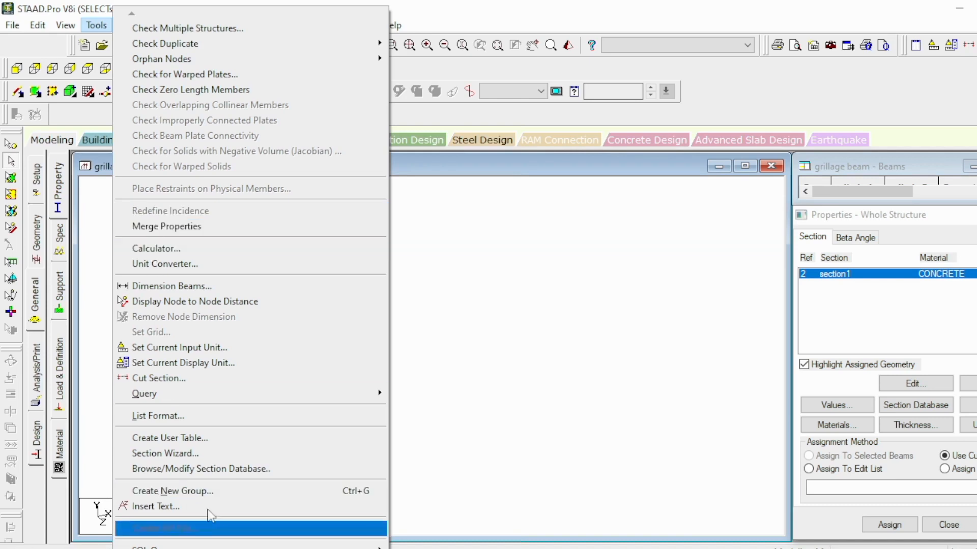
{"action": "left_click", "coordinate": [212, 442]}
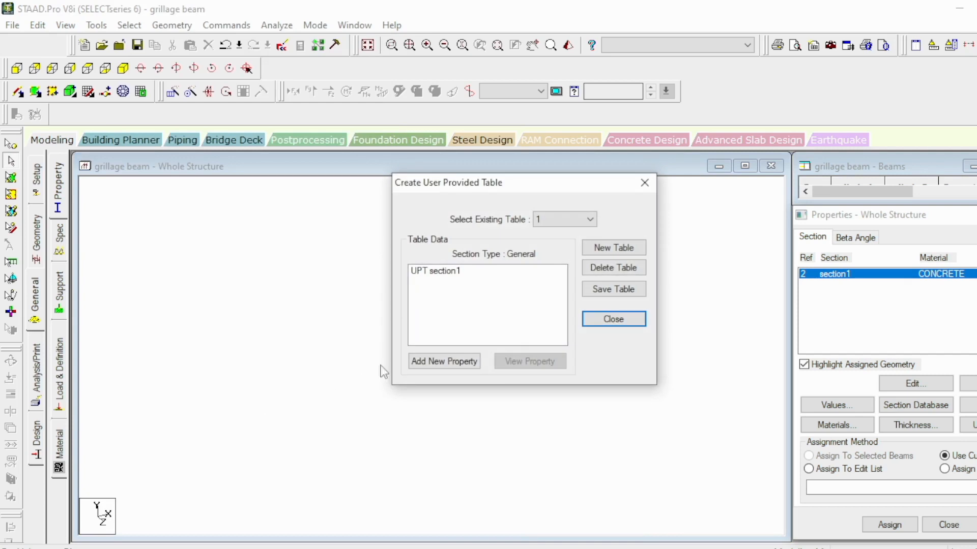
{"action": "left_click", "coordinate": [457, 363]}
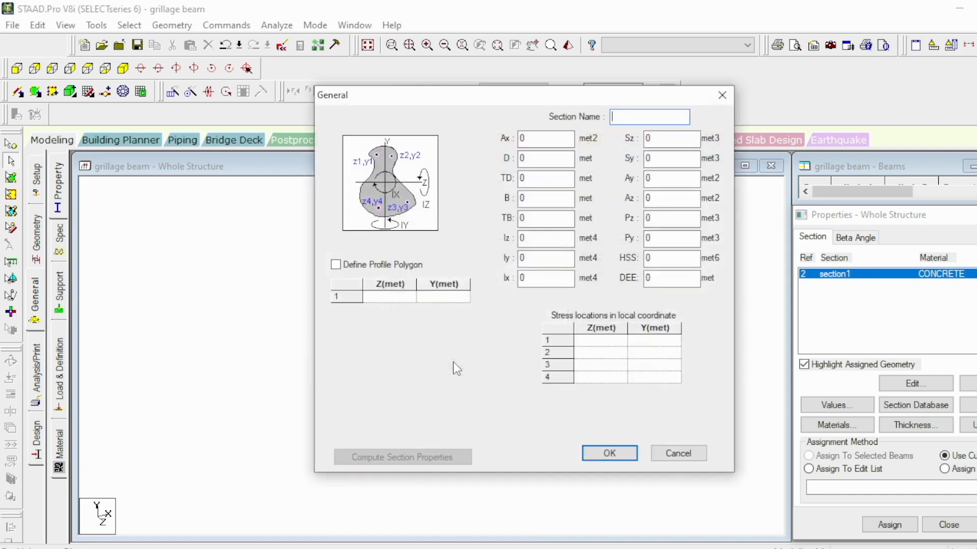
{"action": "left_click", "coordinate": [336, 265]}
- Enter the new section's profile polygon point 1 at Z 0, Y 0 and point 2 at Z 0.355, Y 0
{"action": "left_click", "coordinate": [378, 302]}
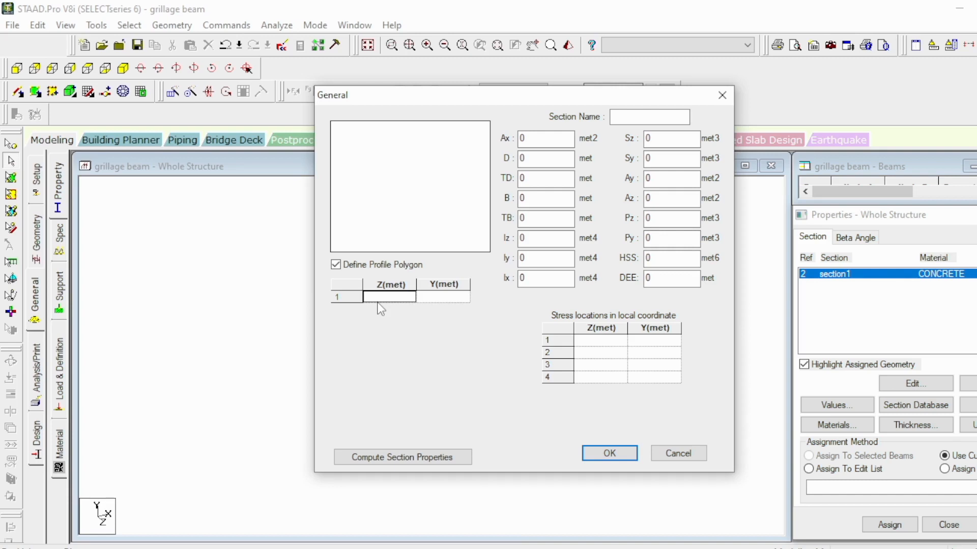
{"action": "type", "text": "0"}
{"action": "key", "text": "Tab"}
{"action": "type", "text": "0"}
{"action": "key", "text": "Tab"}
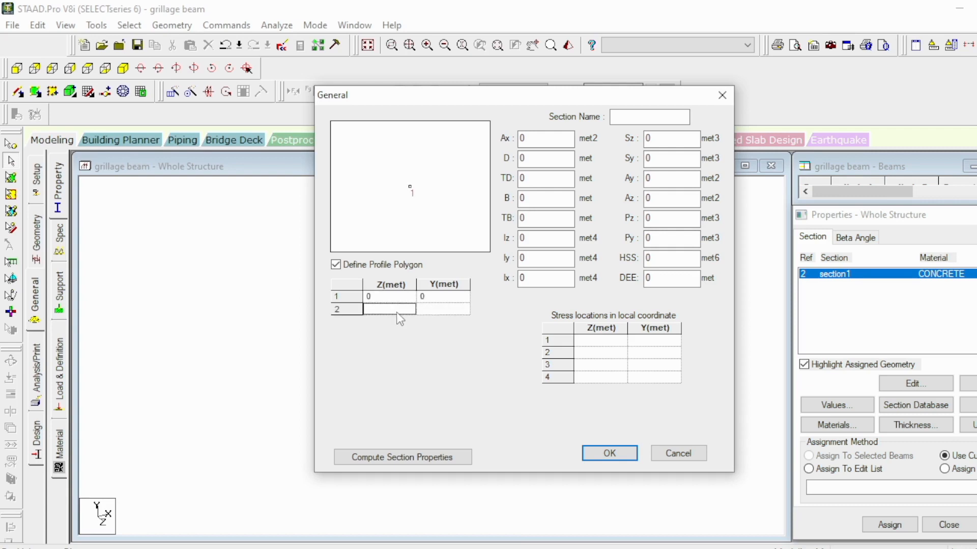
{"action": "type", "text": "0.355"}
{"action": "left_click", "coordinate": [433, 309]}
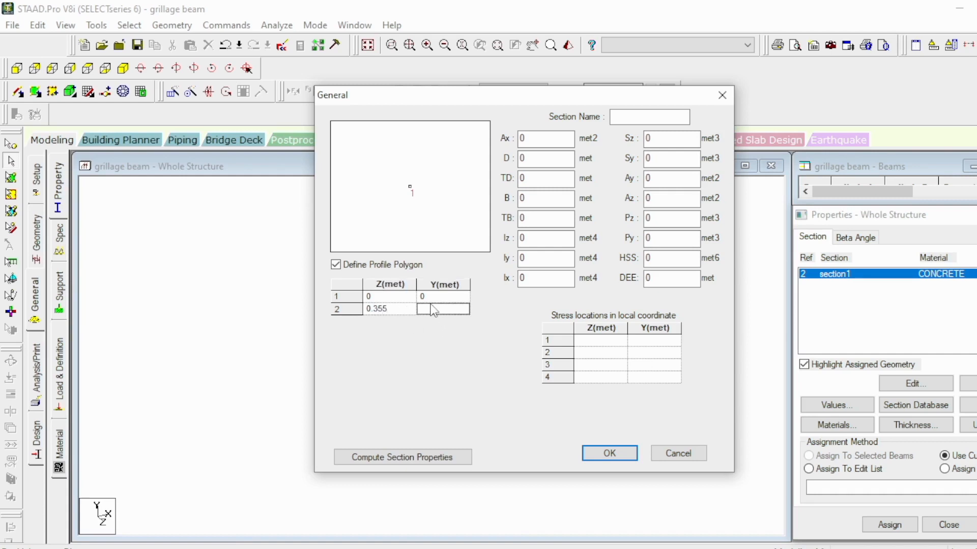
{"action": "type", "text": "0"}
{"action": "key", "text": "Return"}
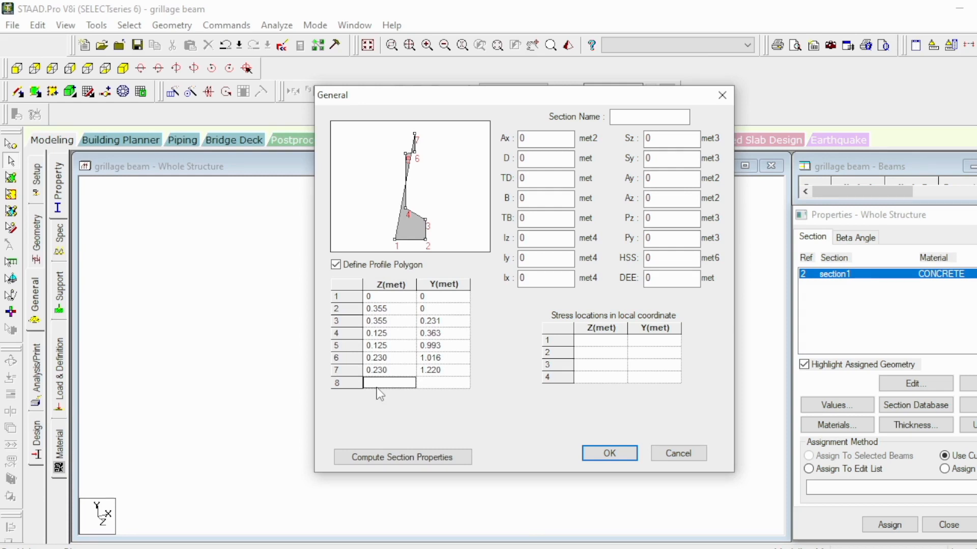
- Enter profile polygon points 8 to 11 as Z, Y pairs (1.225, 1.220), (1.225, 1.420), (-1.225, 1.420) and (-1.225, 1.220)
{"action": "type", "text": "1.225"}
{"action": "key", "text": "Tab"}
{"action": "type", "text": "1.220"}
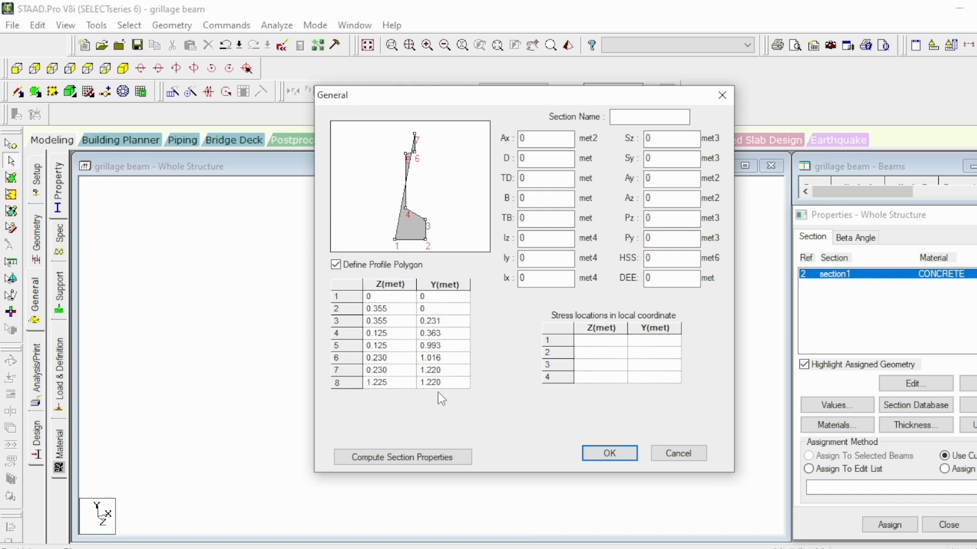
{"action": "key", "text": "Tab"}
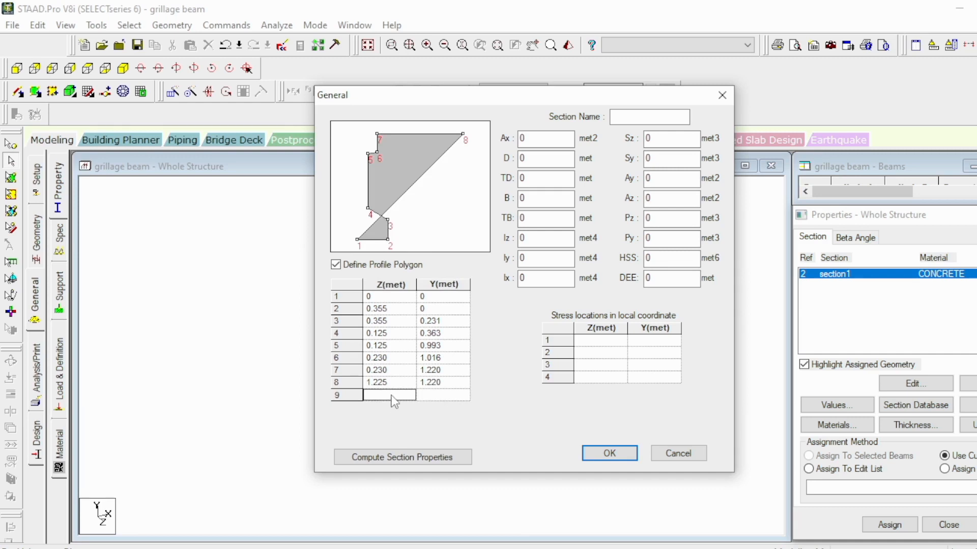
{"action": "type", "text": "1.225\t1.420 -1.225\t1.420 -1.225\t1."}
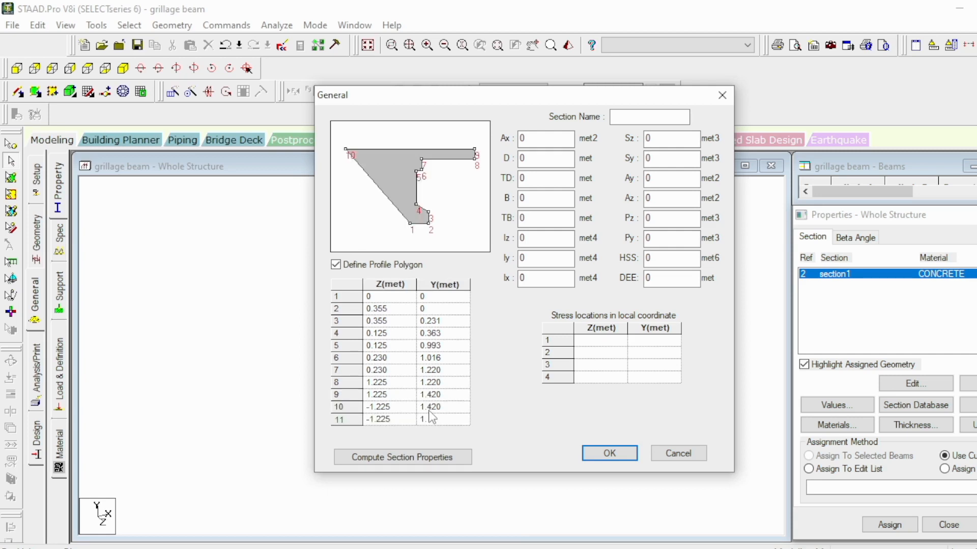
{"action": "type", "text": "420"}
{"action": "key", "text": "Tab"}
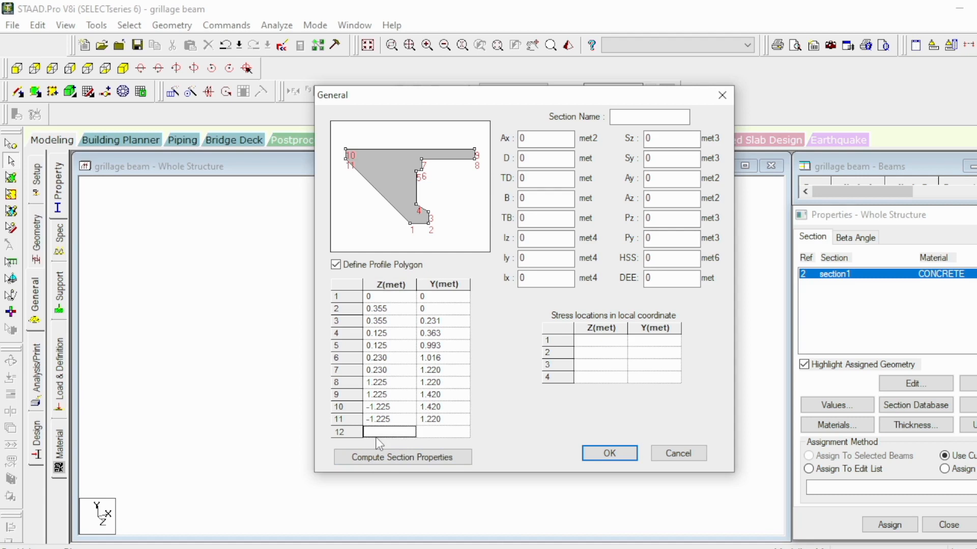
- Enter profile polygon point 12 at Z -0.230, Y 1.220 and point 13 at Z -0.230, Y 1.016
{"action": "type", "text": "-0.230"}
{"action": "left_click", "coordinate": [442, 434]}
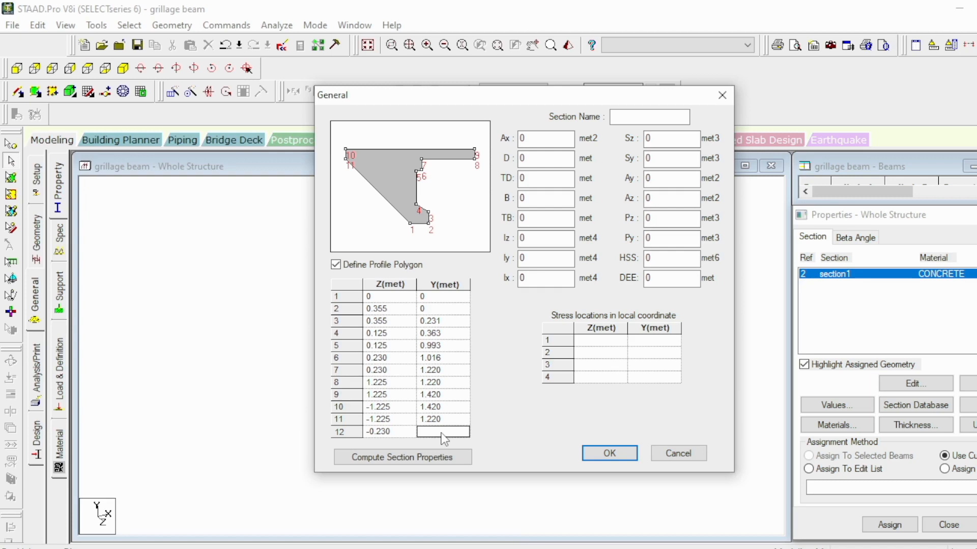
{"action": "type", "text": "1.220"}
{"action": "key", "text": "Tab"}
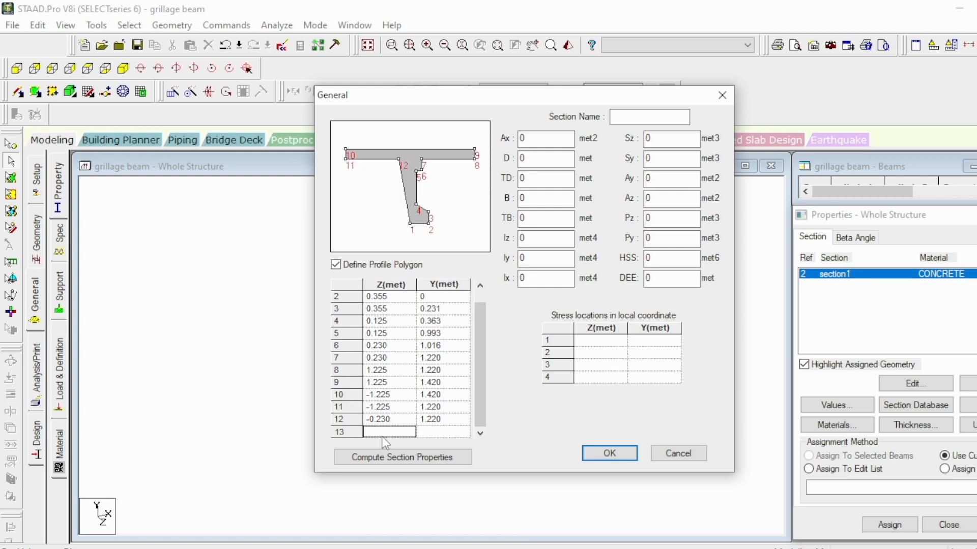
{"action": "type", "text": "-0.230"}
{"action": "left_click", "coordinate": [440, 432]}
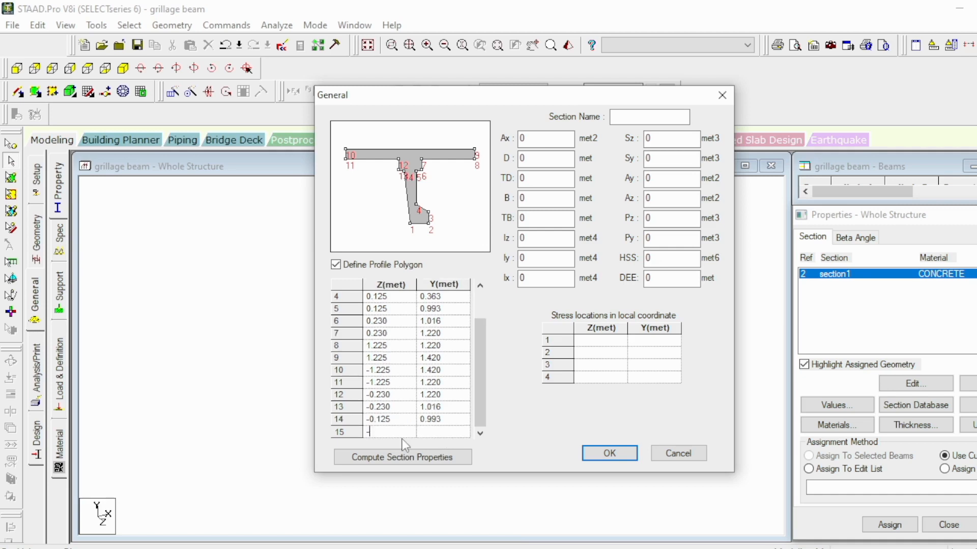
- Enter profile polygon point 15 at Z -0.125, Y 0.363
{"action": "type", "text": "-0.125"}
{"action": "left_click", "coordinate": [449, 432]}
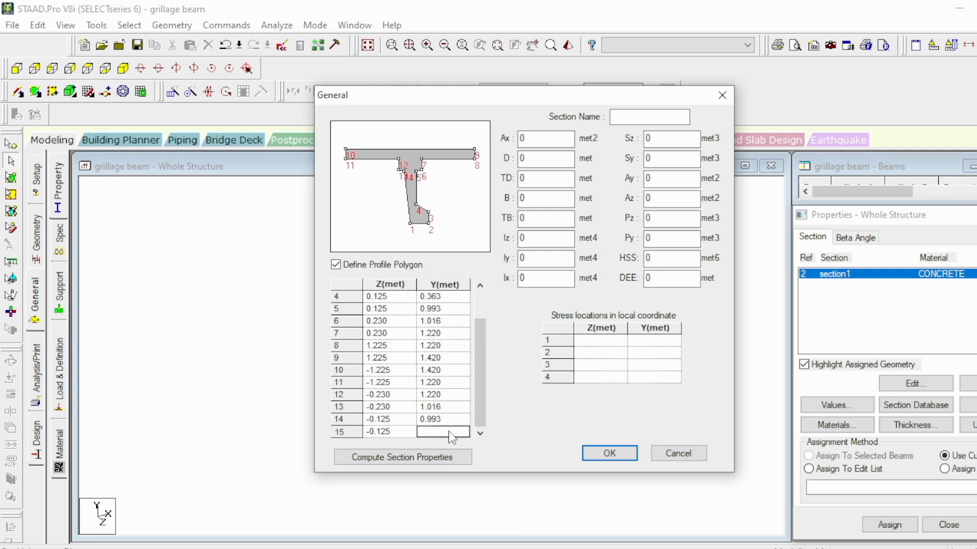
{"action": "type", "text": "0.363"}
{"action": "key", "text": "Return"}
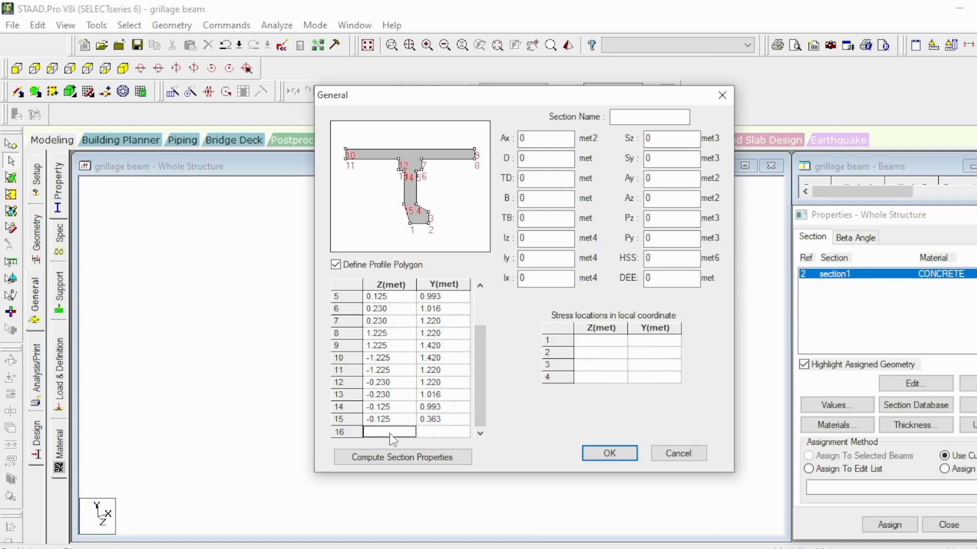
- Enter profile polygon points 16 to 18 as Z, Y pairs (-0.355, 0.231), (-0.355, 0) and (0, 0)
{"action": "type", "text": "-0.355"}
{"action": "left_click", "coordinate": [432, 432]}
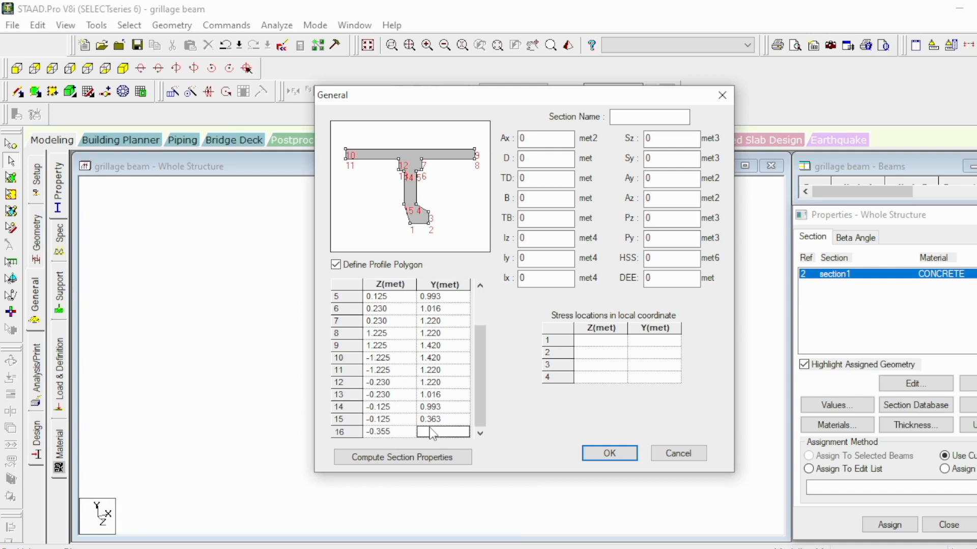
{"action": "type", "text": "0.231"}
{"action": "key", "text": "Tab"}
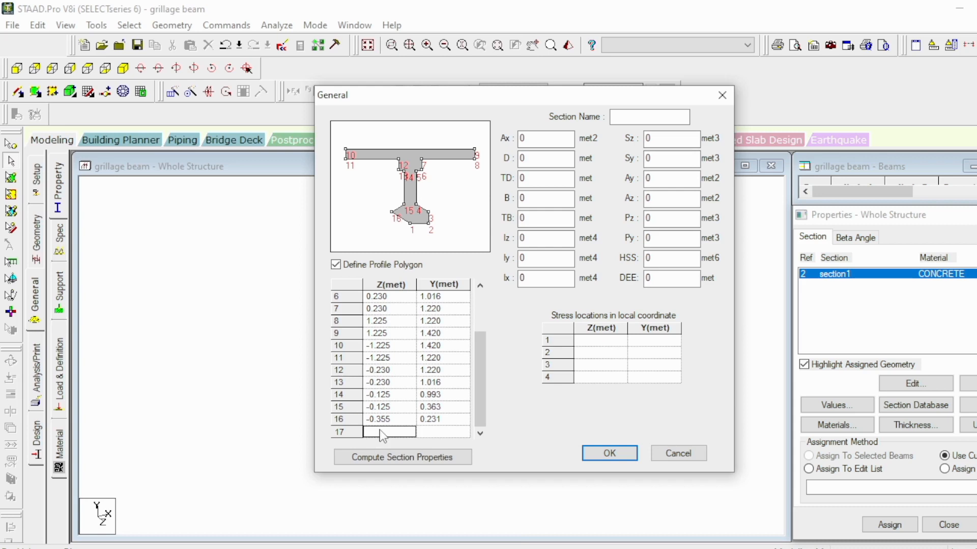
{"action": "type", "text": "-0.355"}
{"action": "left_click", "coordinate": [424, 431]}
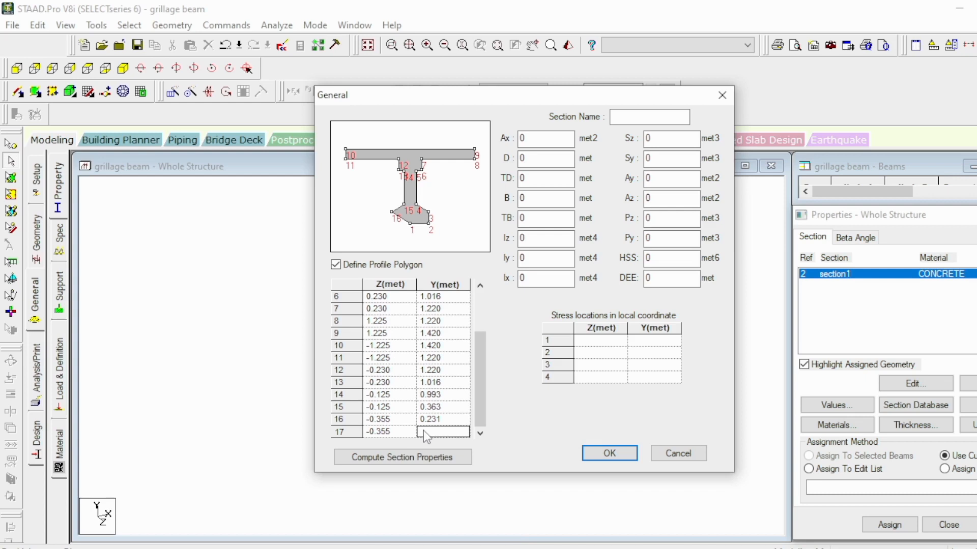
{"action": "type", "text": "0"}
{"action": "key", "text": "Tab"}
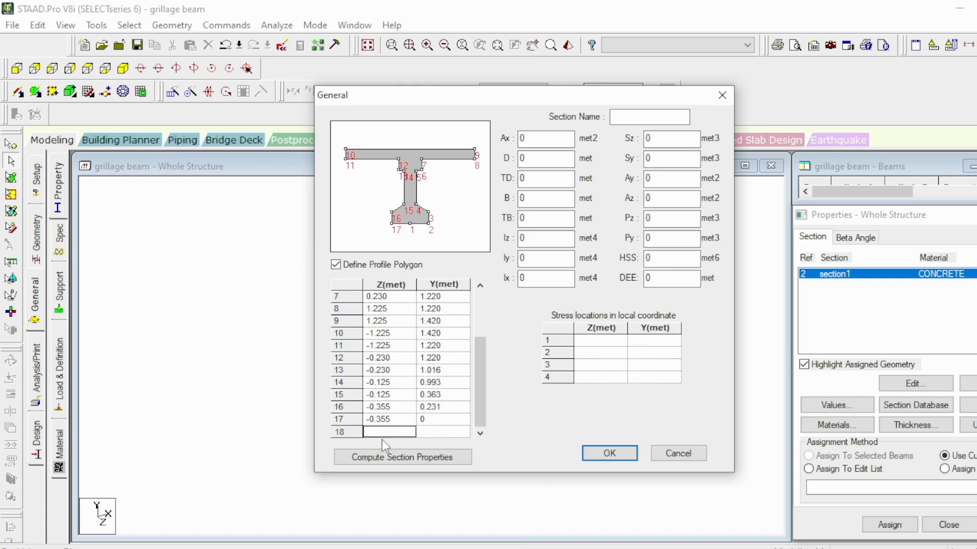
{"action": "type", "text": "0"}
{"action": "left_click", "coordinate": [442, 436]}
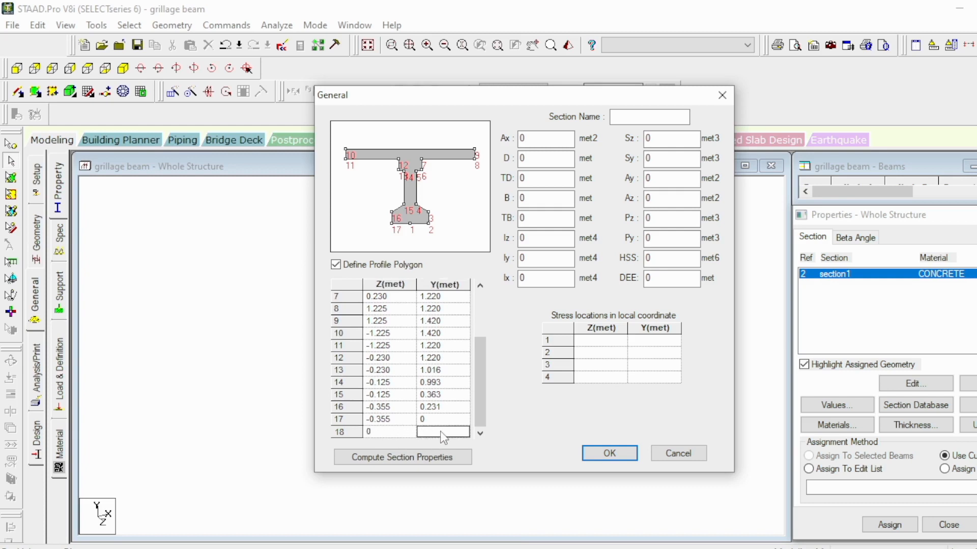
{"action": "type", "text": "0"}
- Name the flanged girder profile section2, compute its section properties, and add it to user table 1
{"action": "left_click", "coordinate": [634, 119]}
{"action": "type", "text": "section2"}
{"action": "left_click", "coordinate": [426, 458]}
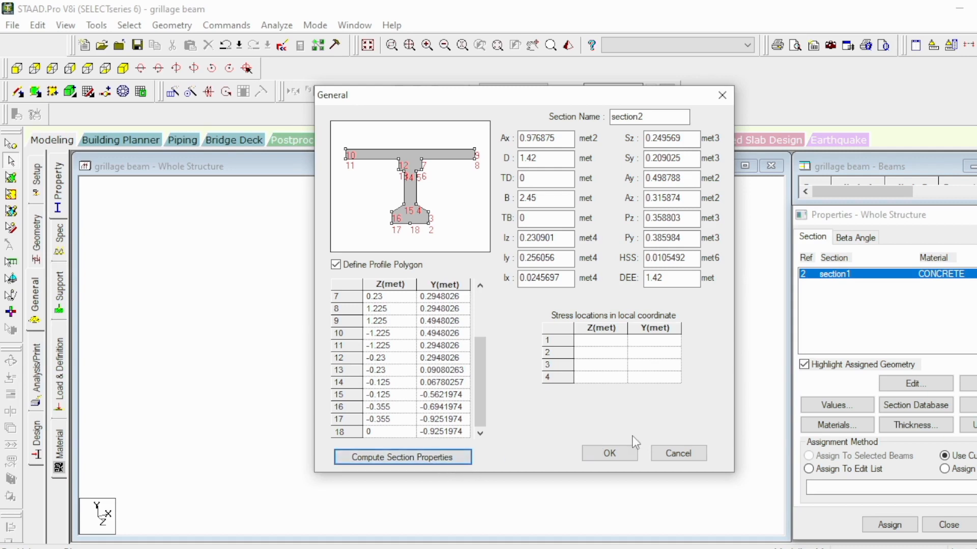
{"action": "left_click", "coordinate": [610, 454]}
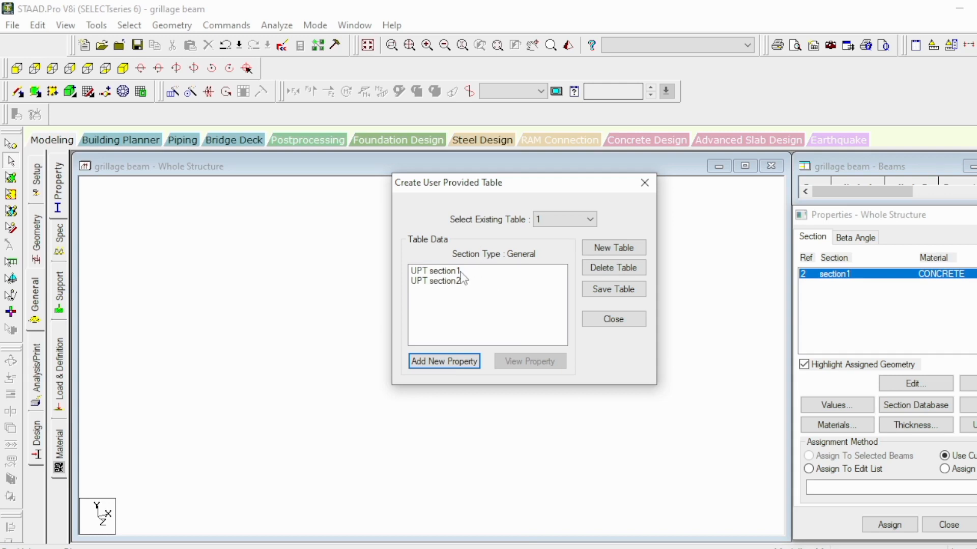
{"action": "left_click", "coordinate": [590, 222]}
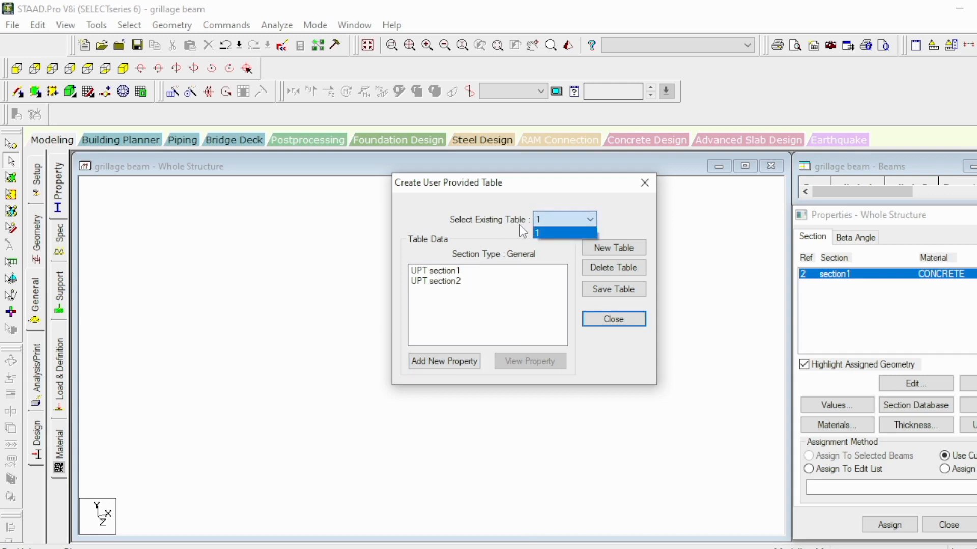
{"action": "left_click", "coordinate": [615, 201]}
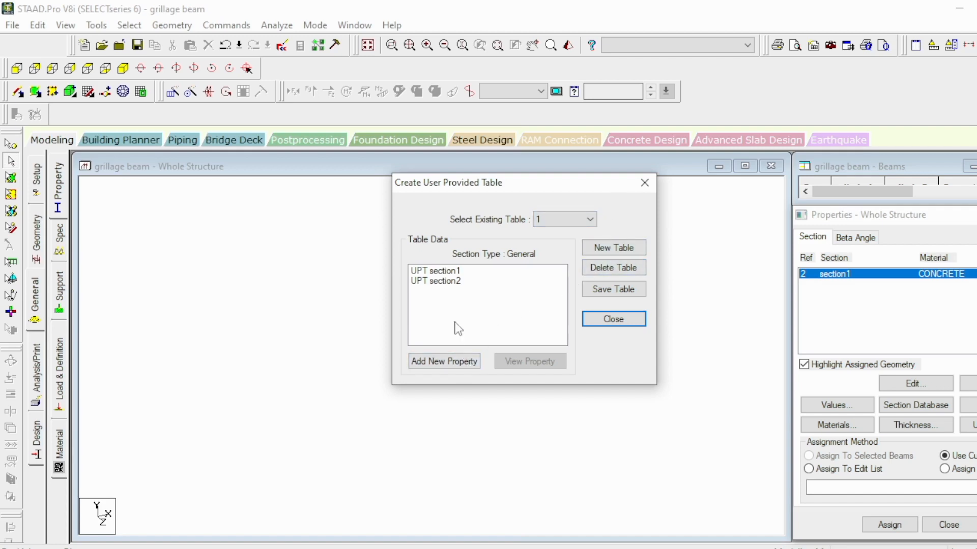
{"action": "left_click", "coordinate": [632, 319]}
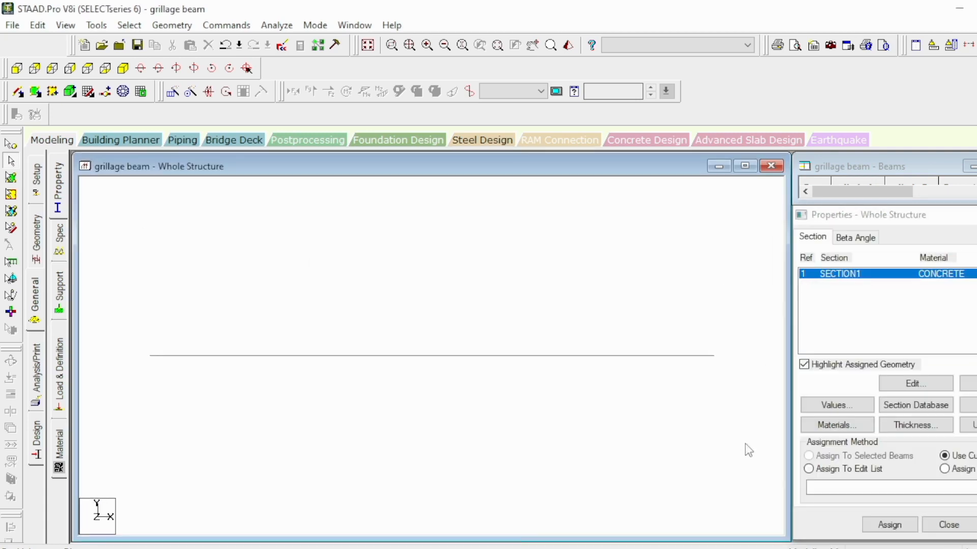
- Select the whole beam and assign SECTION1 to it
{"action": "left_click_drag", "start_coordinate": [674, 424], "coordinate": [617, 346]}
{"action": "left_click_drag", "start_coordinate": [465, 372], "coordinate": [362, 255]}
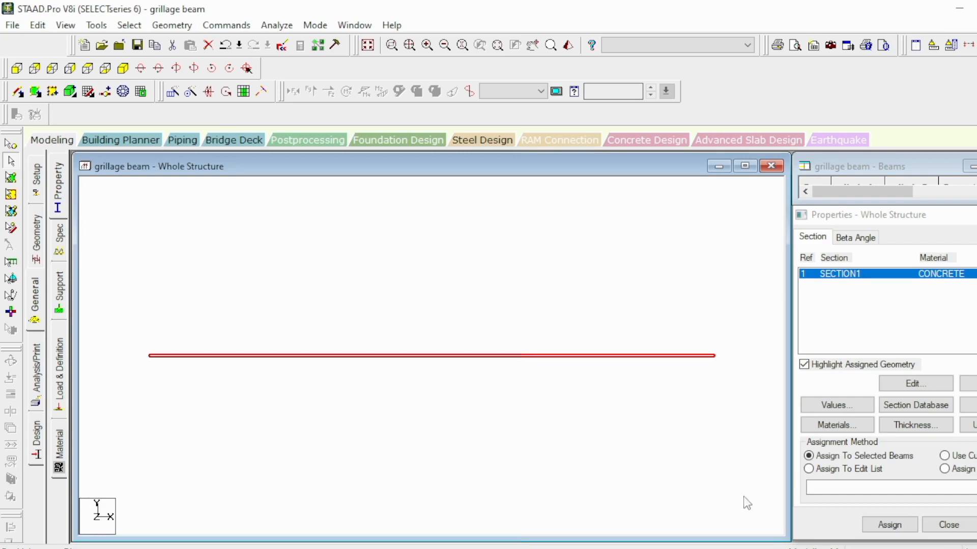
{"action": "left_click", "coordinate": [889, 525]}
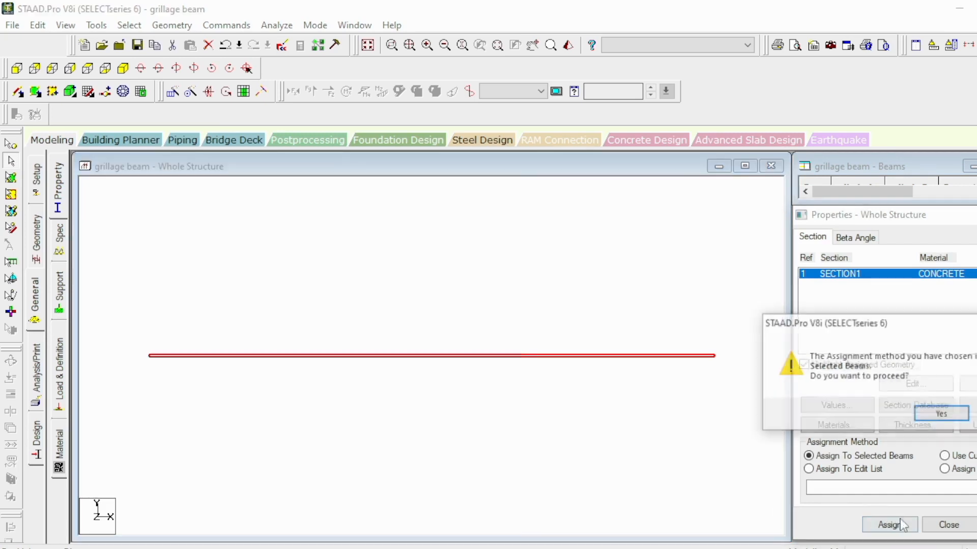
{"action": "left_click", "coordinate": [938, 415]}
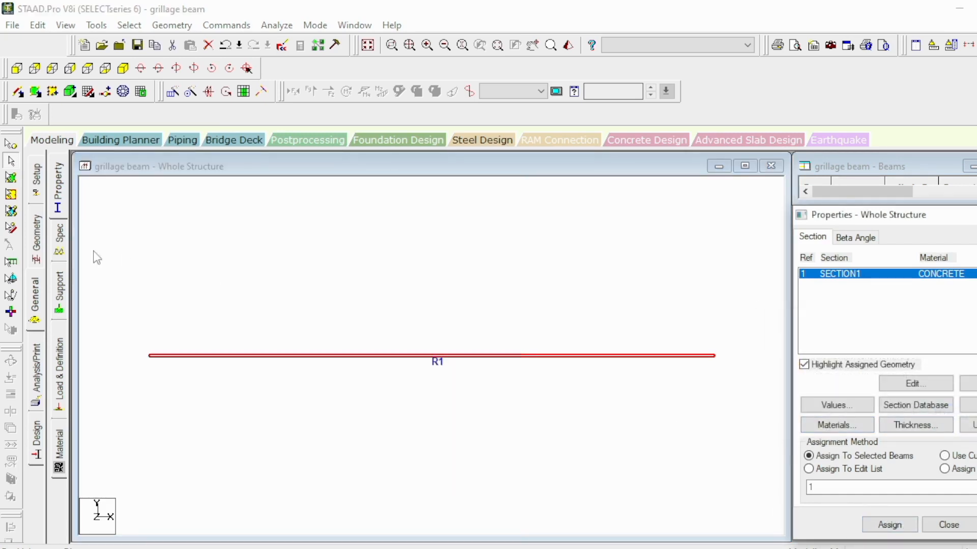
- Open a 3D rendering of the beam with SECTION1 and examine its end profile from several angles
{"action": "right_click", "coordinate": [473, 283]}
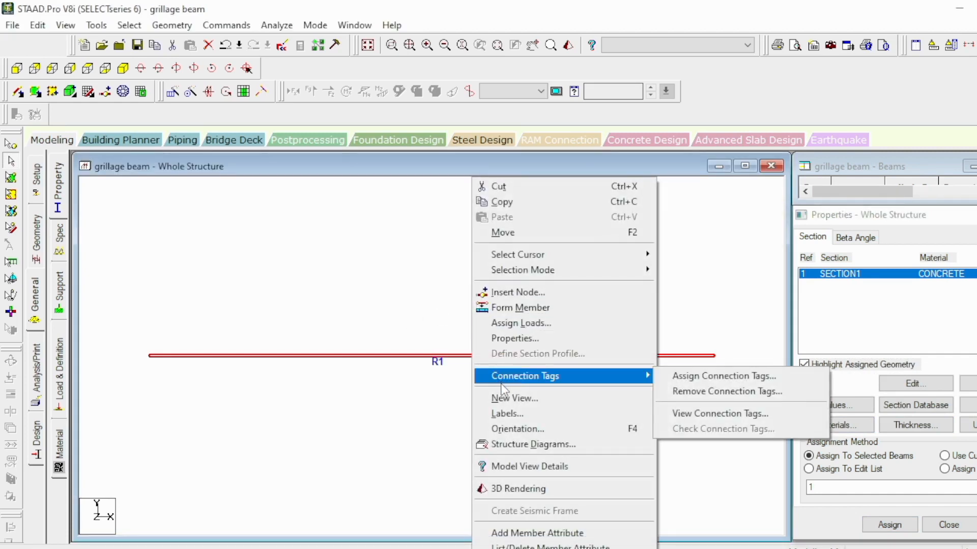
{"action": "left_click", "coordinate": [559, 490]}
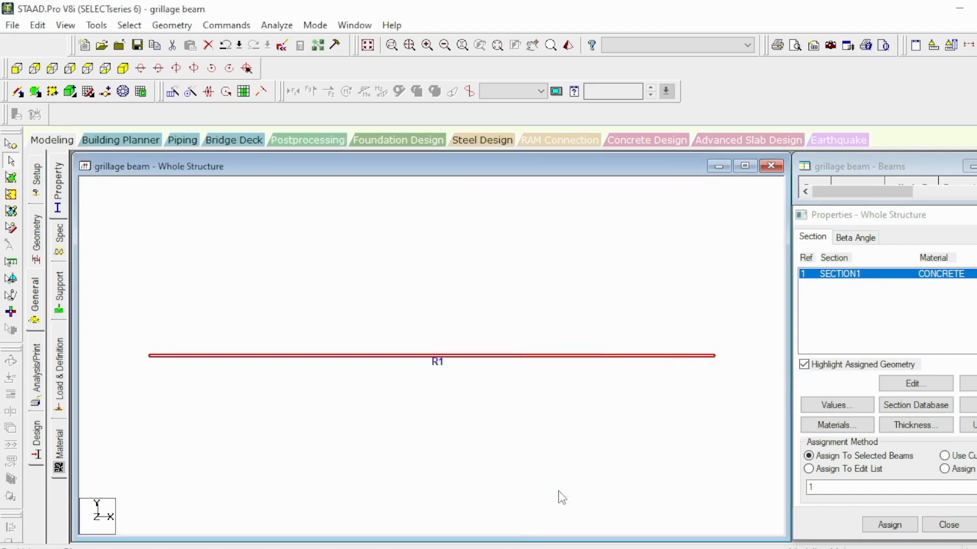
{"action": "left_click_drag", "start_coordinate": [514, 367], "coordinate": [508, 307]}
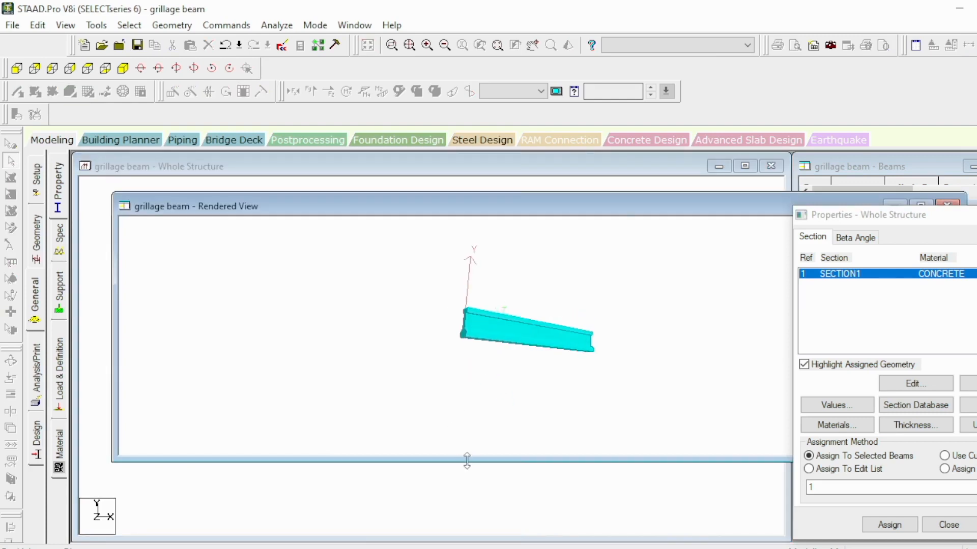
{"action": "left_click_drag", "start_coordinate": [467, 461], "coordinate": [467, 535]}
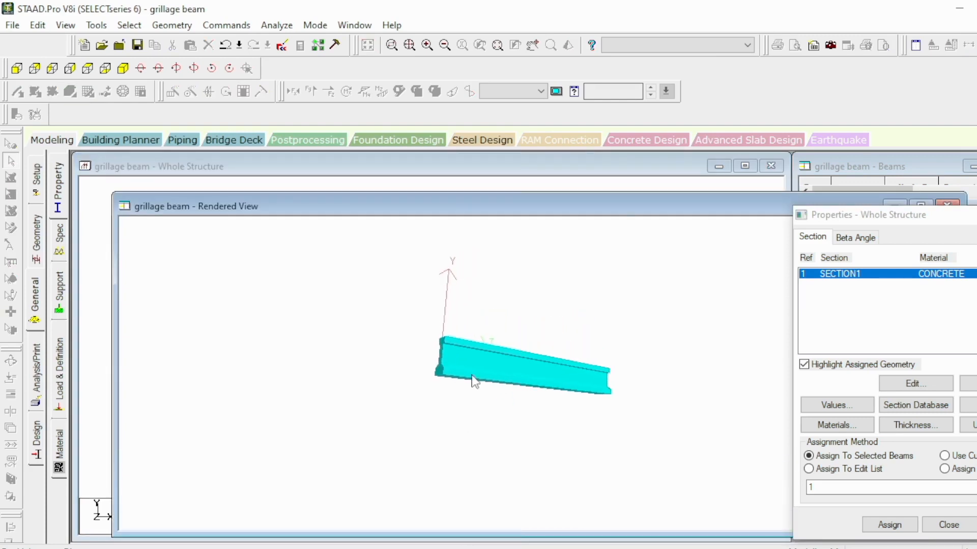
{"action": "left_click_drag", "start_coordinate": [481, 354], "coordinate": [632, 372]}
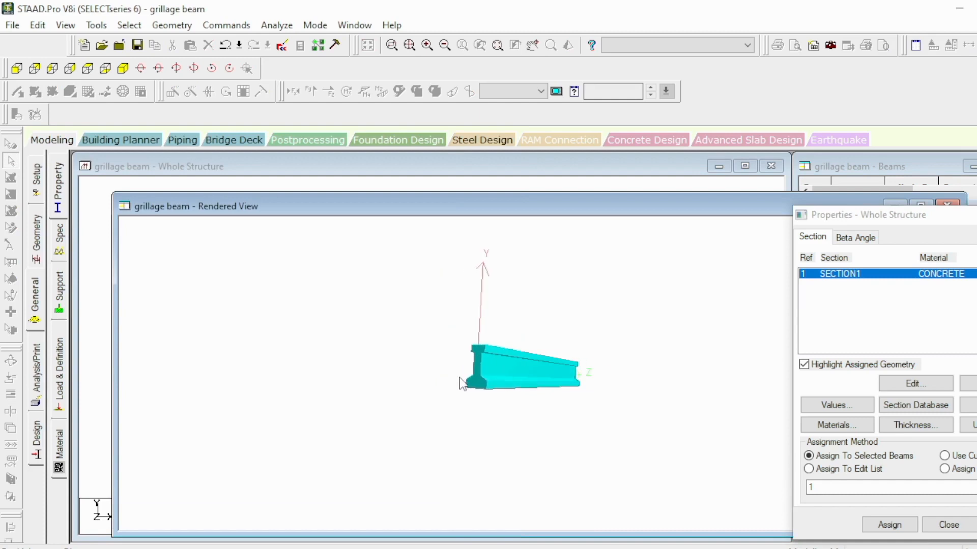
{"action": "mouse_move", "coordinate": [460, 384]}
{"action": "left_mouse_down"}
{"action": "mouse_move", "coordinate": [483, 370]}
{"action": "mouse_move", "coordinate": [472, 370]}
{"action": "left_mouse_up"}
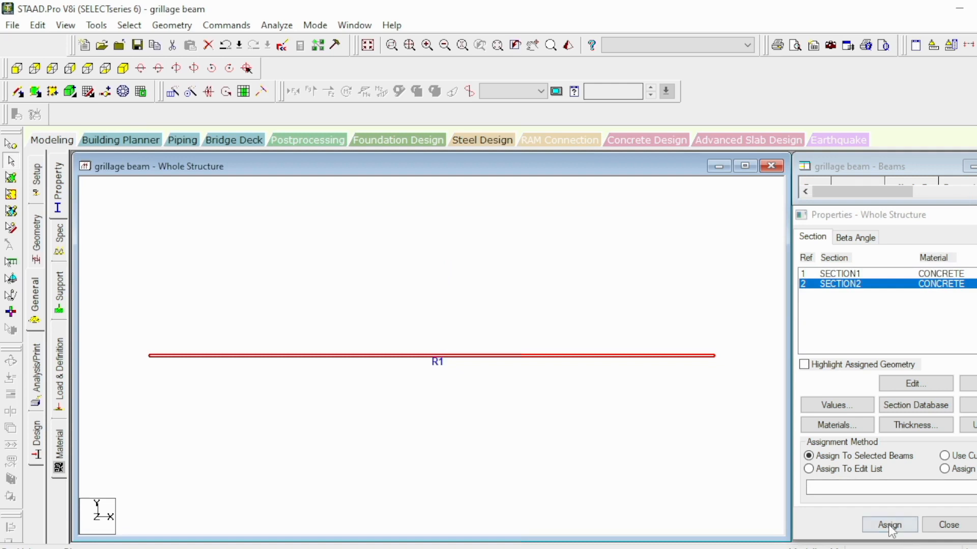
- Assign SECTION2 to the selected beam and examine the slab-flanged girder closely in a 3D rendering
{"action": "left_click", "coordinate": [889, 525]}
{"action": "left_click", "coordinate": [940, 415]}
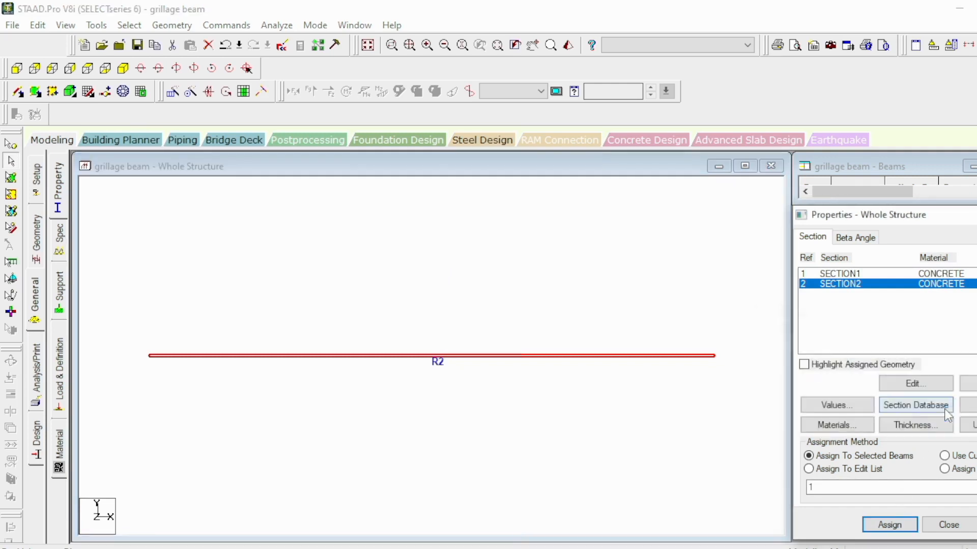
{"action": "right_click", "coordinate": [545, 245]}
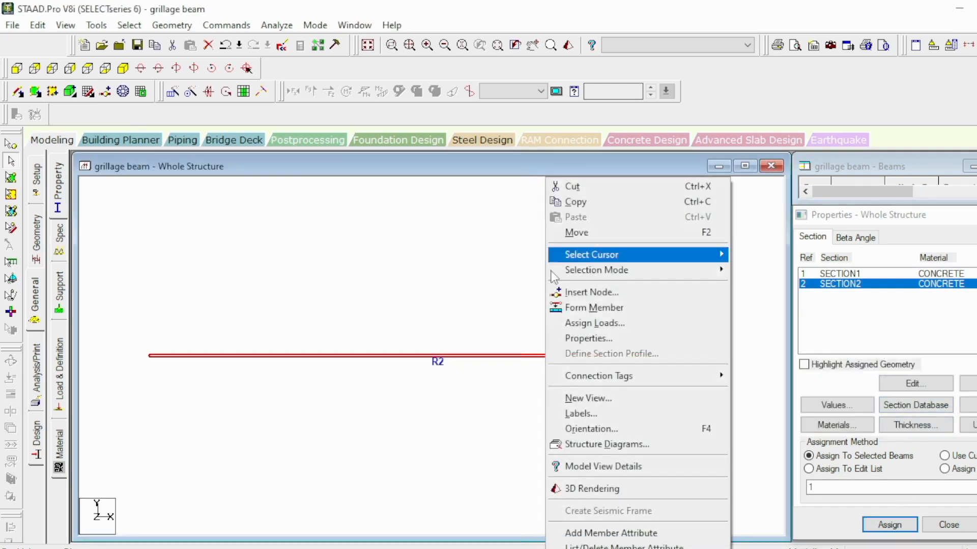
{"action": "left_click", "coordinate": [598, 490]}
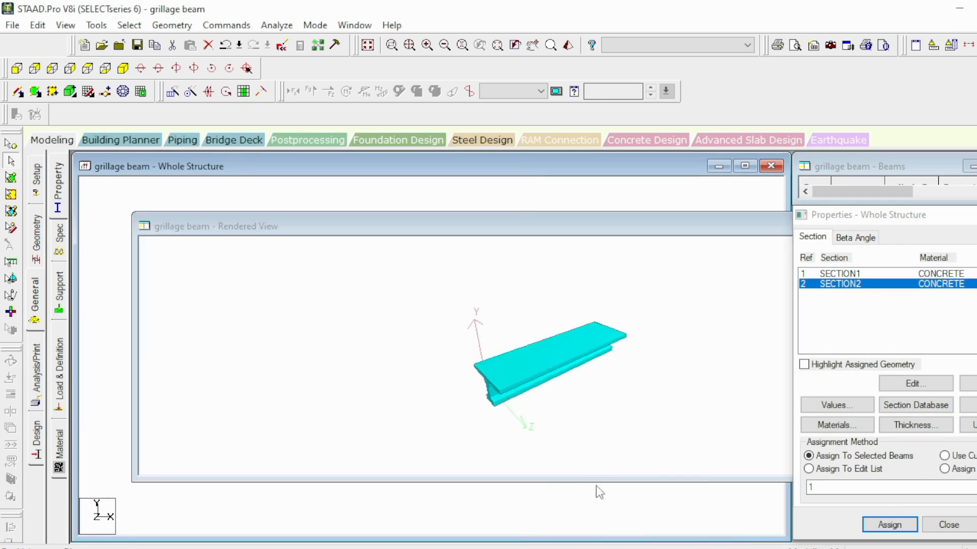
{"action": "scroll", "coordinate": [529, 375], "scroll_direction": "up", "scroll_amount": 6}
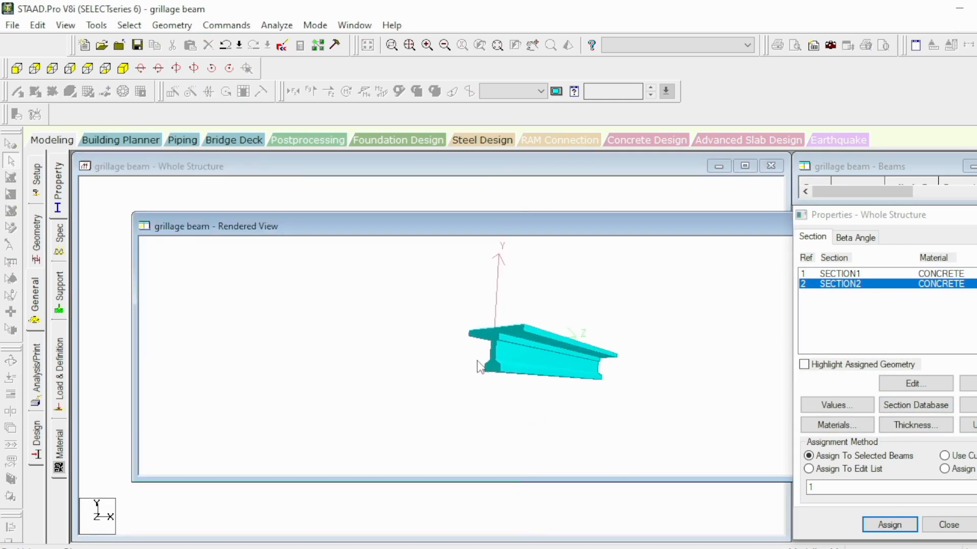
{"action": "left_click_drag", "start_coordinate": [477, 355], "coordinate": [592, 384]}
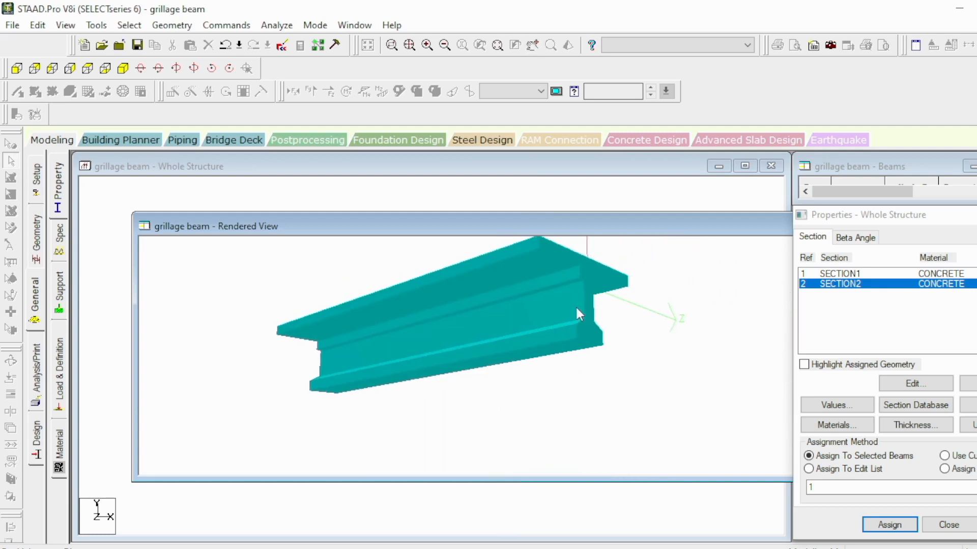
{"action": "scroll", "coordinate": [576, 308], "scroll_direction": "up", "scroll_amount": 4}
{"action": "middle_click_drag", "start_coordinate": [560, 297], "coordinate": [568, 327]}
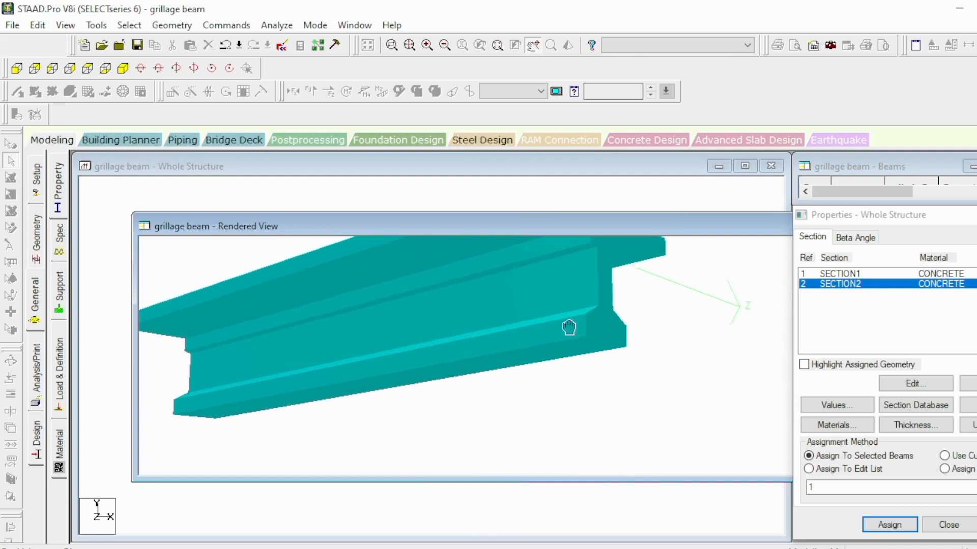